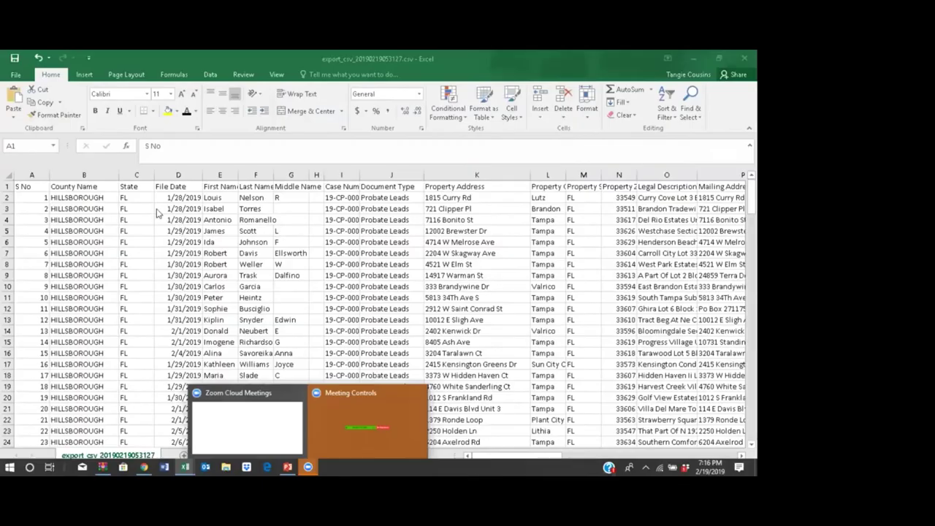
Step: Examine the first probate lead's fields from County Name through Document Type
click(118, 198)
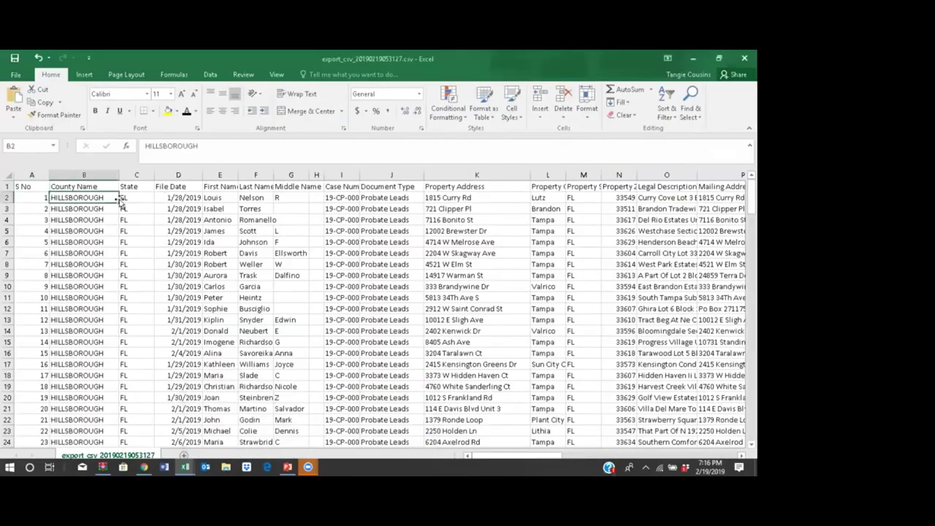
key(Right)
key(Right)
key(Right)
key(Right)
key(Right)
key(Right)
key(Right)
key(Right)
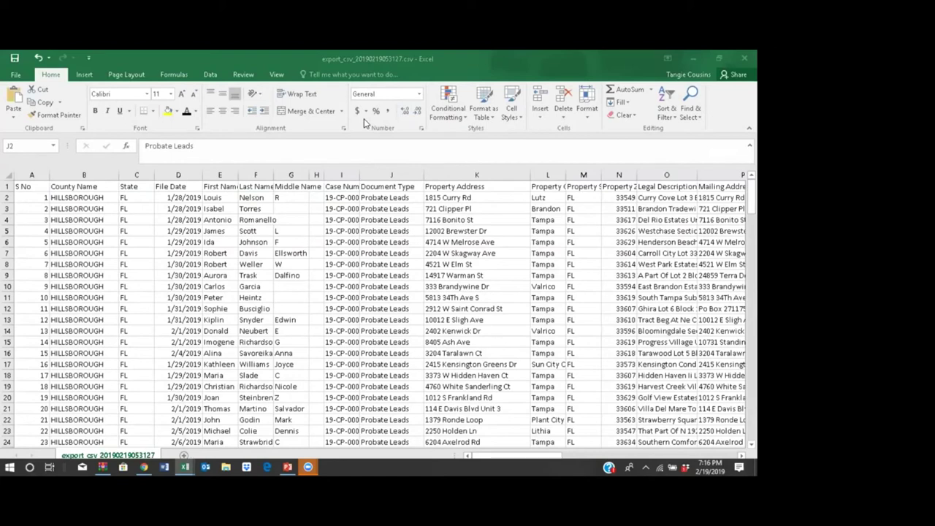
Step: Check the legal description of the second lead and the county and name fields of the first lead
click(643, 210)
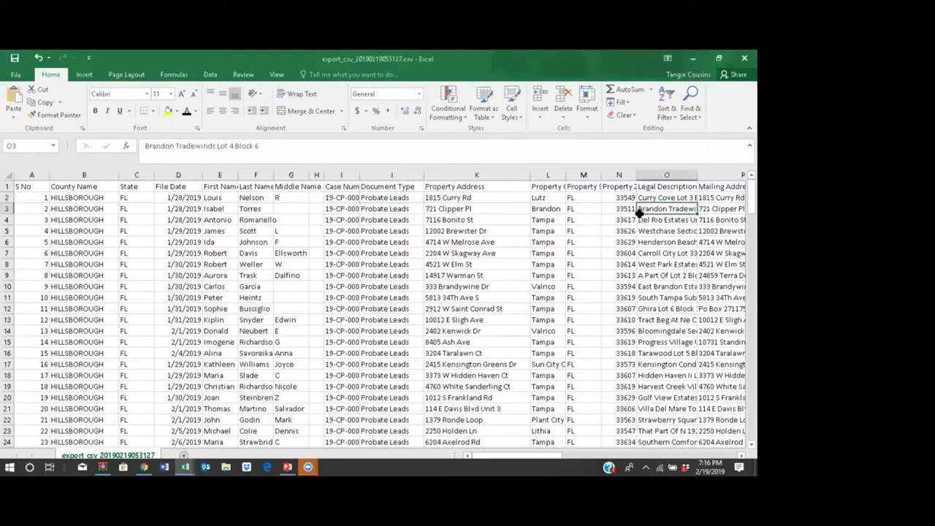
click(109, 198)
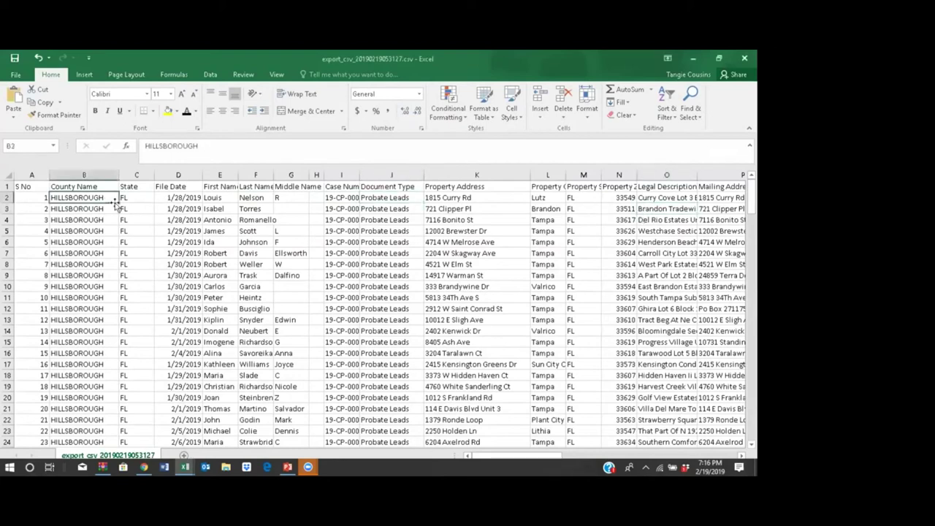
click(235, 198)
click(264, 196)
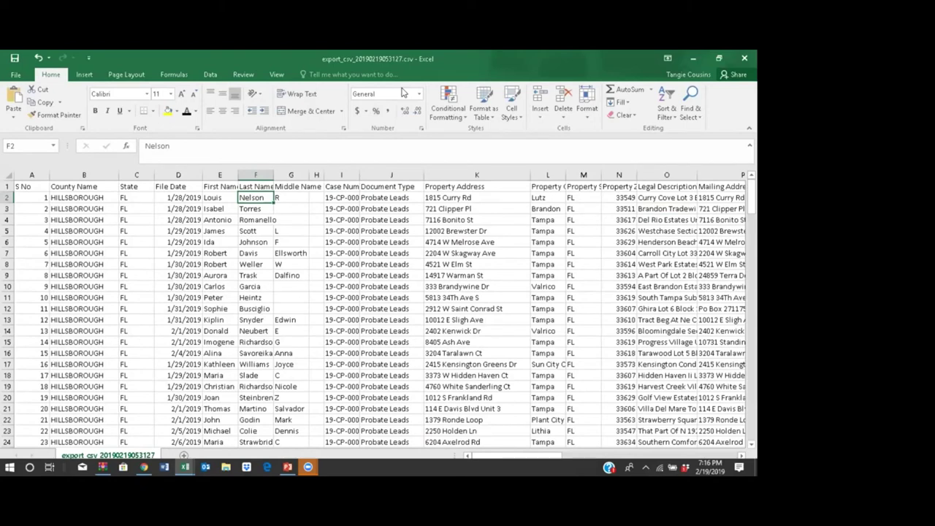
Step: Review the first lead's property address, legal description, mailing address, parcel ID and property value fields
click(447, 197)
key(Right)
key(Right)
key(Right)
key(Right)
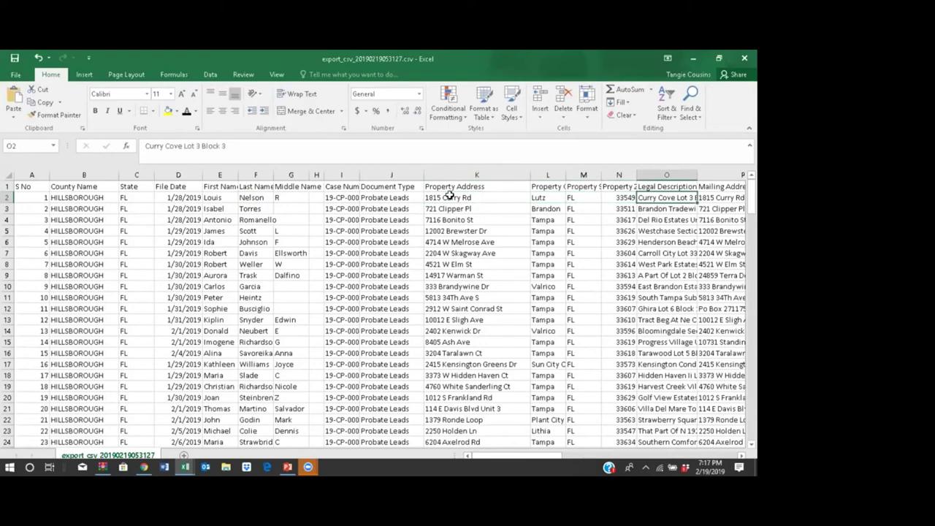
key(Right)
key(Right)
key(Right)
key(Right)
key(Right)
key(Right)
key(Right)
key(Right)
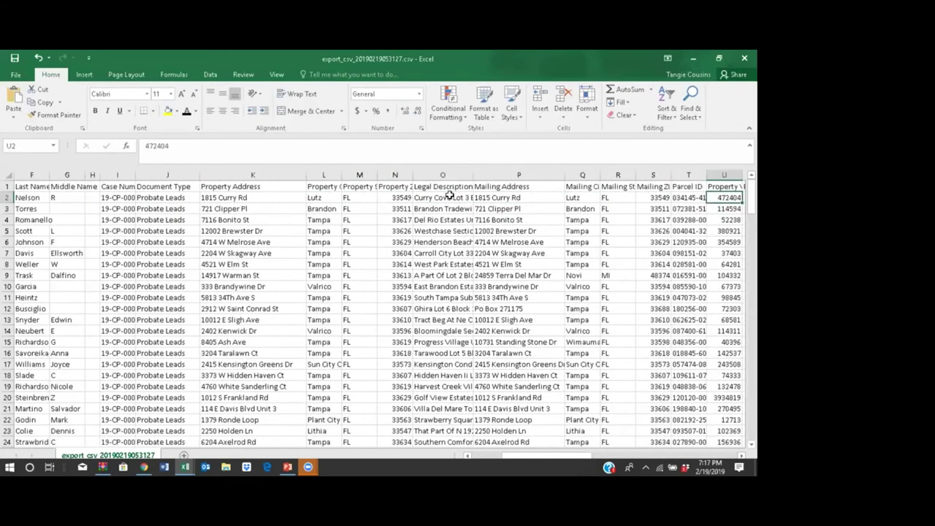
click(449, 196)
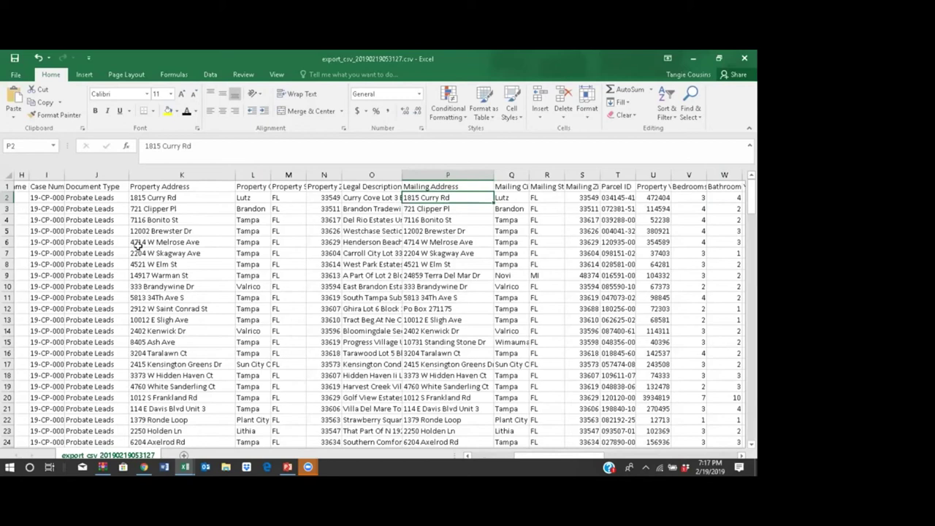
Step: Examine the first lead's record from Property Address across the property details to the PR State column
click(186, 197)
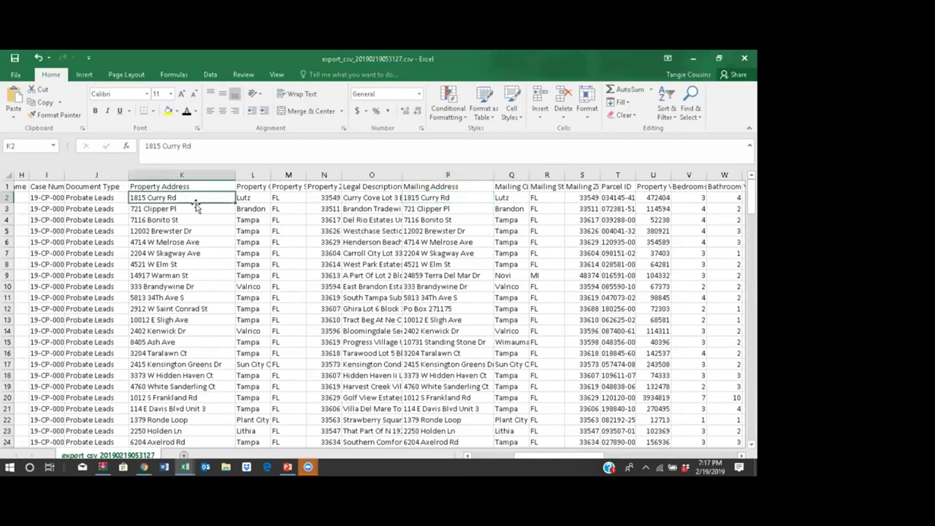
key(Right)
key(Right)
key(Right)
key(Right)
key(Right)
key(Right)
key(Right)
key(Right)
key(Right)
key(Right)
key(Right)
key(Right)
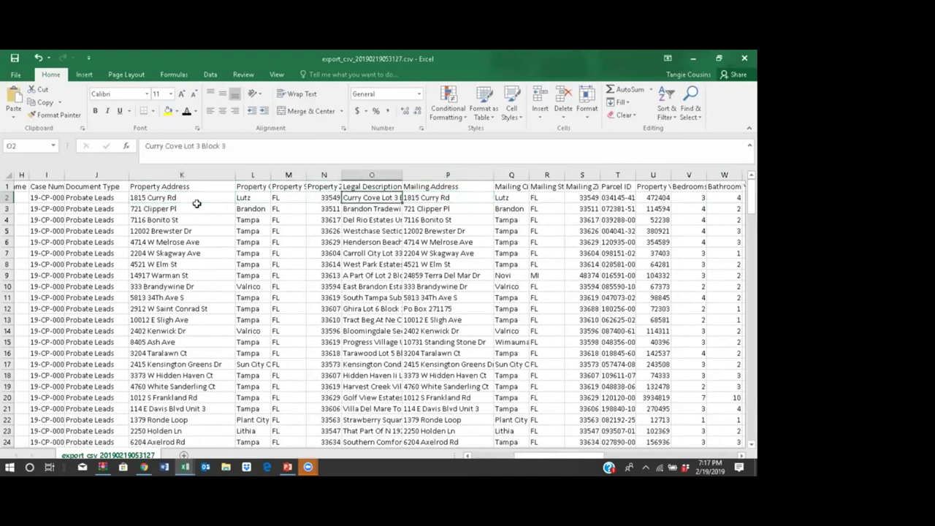
key(Right)
key(Right)
key(Right)
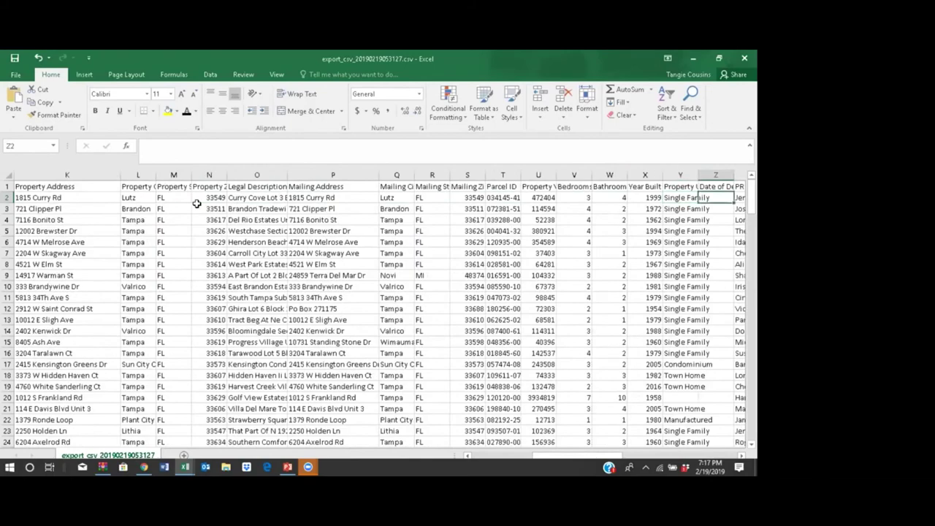
key(Right)
key(Right)
key(Right)
key(Right)
key(Right)
key(Right)
key(Right)
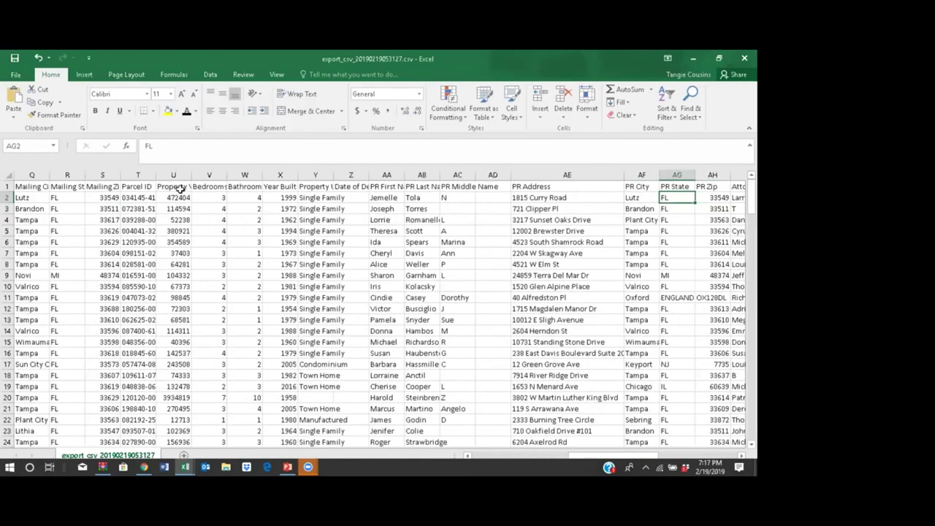
Step: Scan the Bedrooms and Bathroom columns down the lead list for filled and missing entries
click(216, 219)
scroll(222, 248, down, 4)
scroll(222, 260, down, 11)
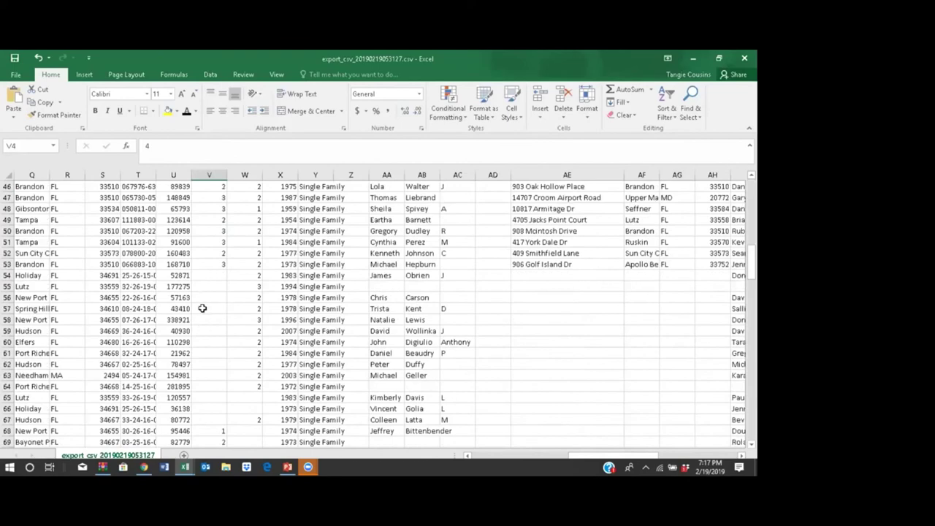
scroll(206, 260, up, 8)
scroll(204, 227, down, 10)
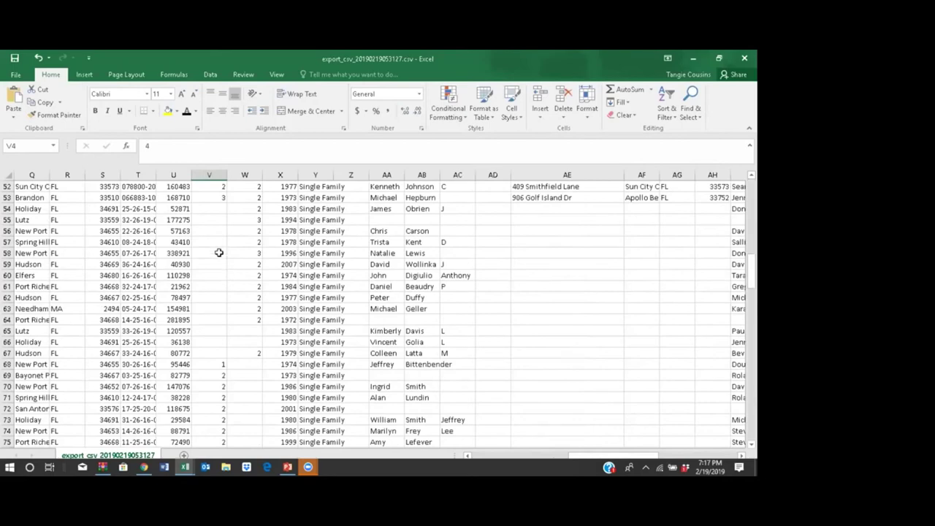
scroll(208, 241, up, 4)
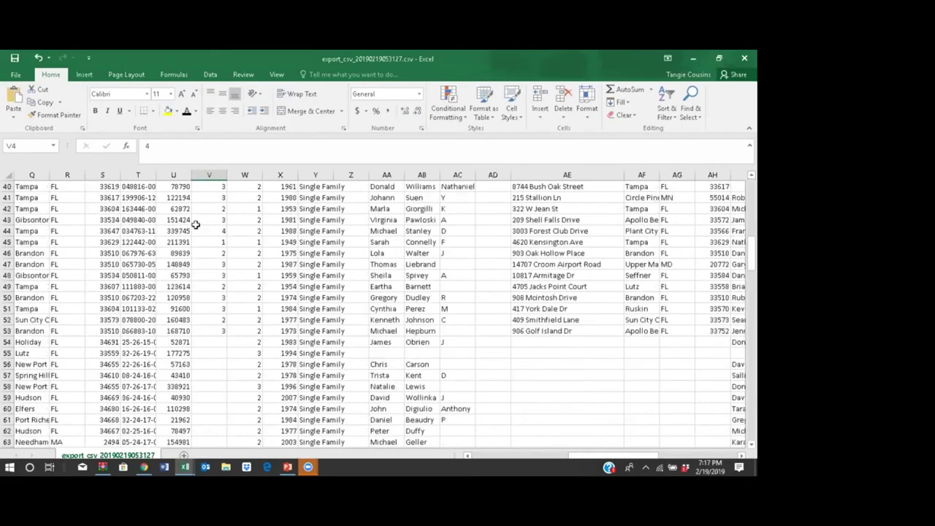
click(241, 208)
scroll(240, 208, up, 9)
scroll(240, 207, up, 4)
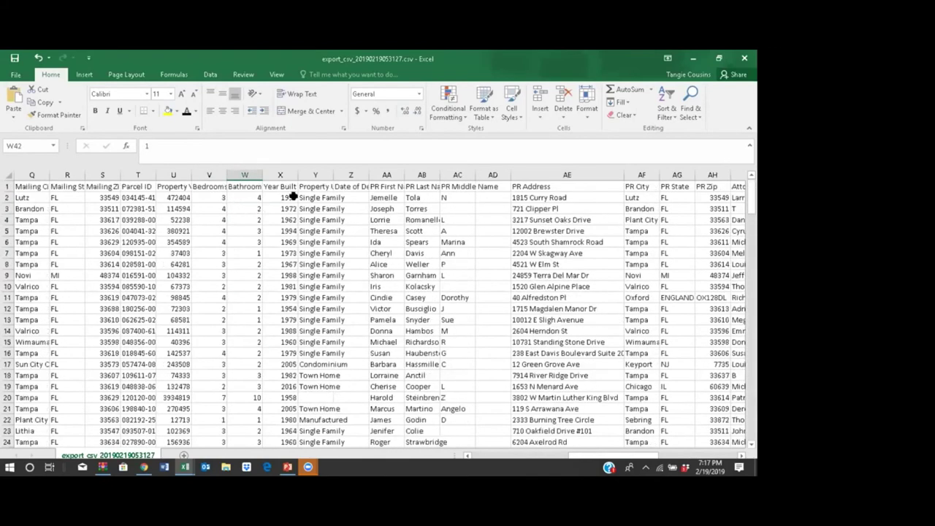
Step: Check the Year Built and property type entries in the first rows of the list
click(289, 197)
scroll(306, 221, down, 1)
scroll(311, 223, up, 1)
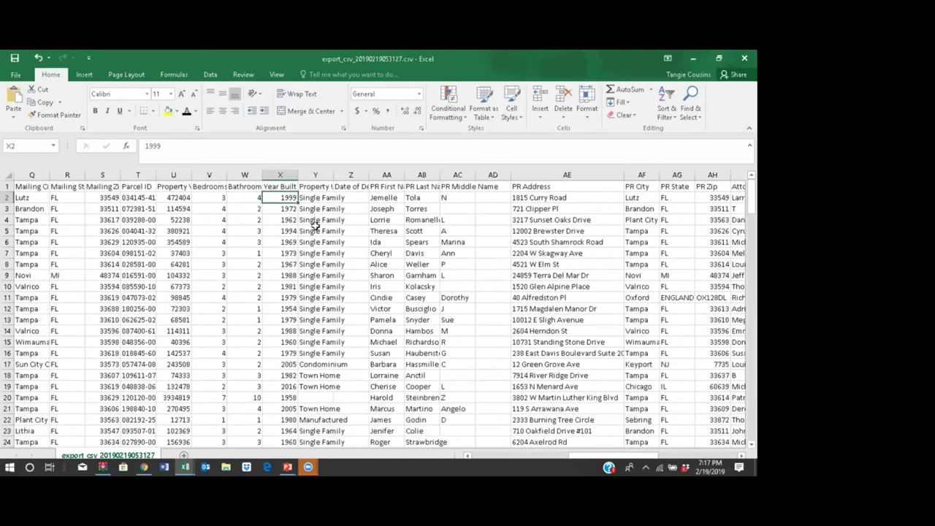
click(317, 220)
Step: Widen the PR First Name column to fit its header and select the first lead's entry in it
click(387, 208)
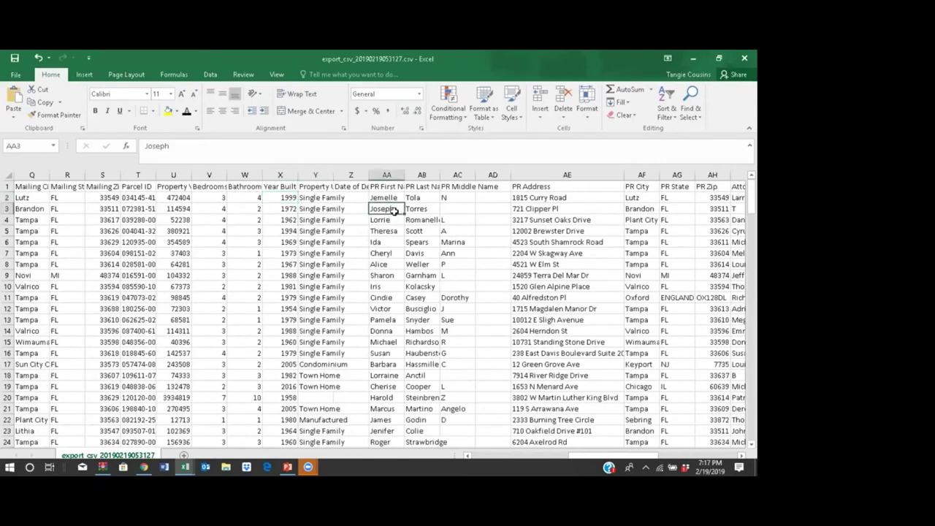
drag(404, 176, 417, 175)
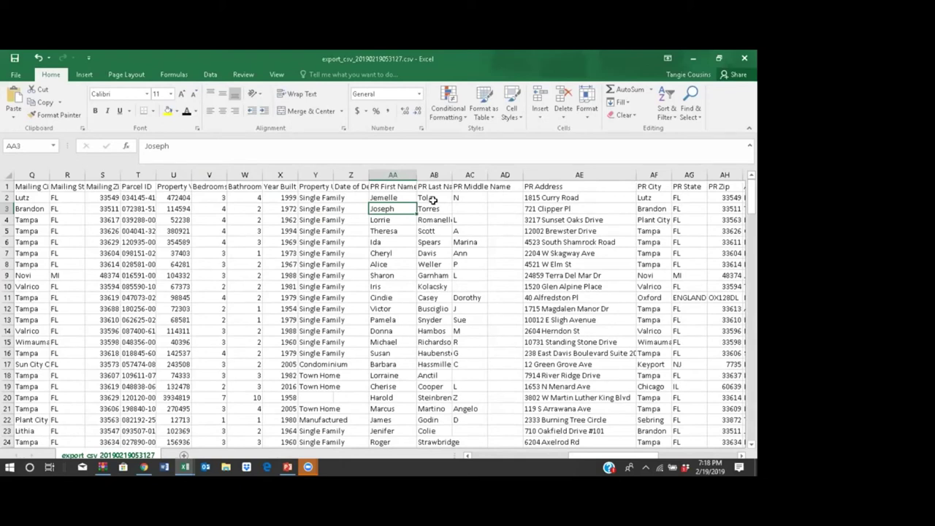
click(387, 198)
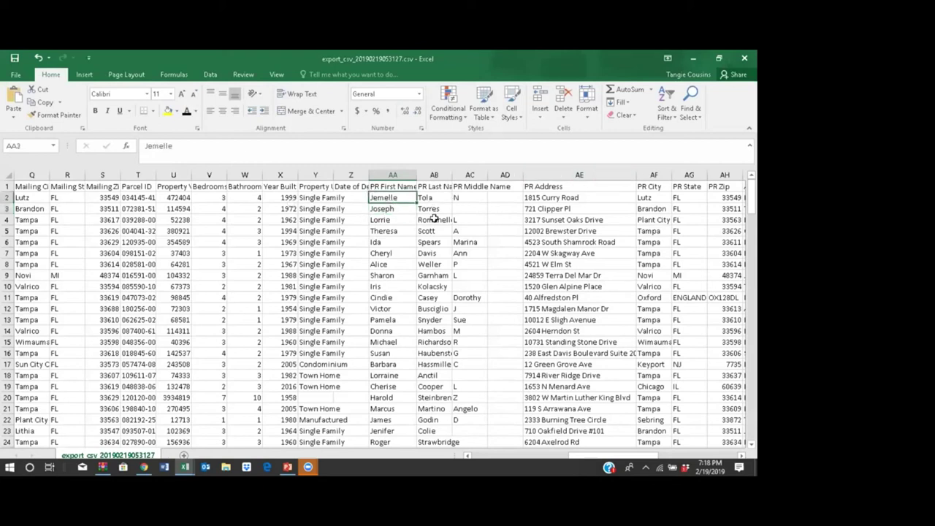
Step: Examine the first lead's personal representative address and attorney name fields
click(562, 193)
scroll(599, 219, down, 2)
scroll(600, 223, up, 2)
key(Right)
key(Right)
key(Right)
key(Right)
key(Right)
key(Right)
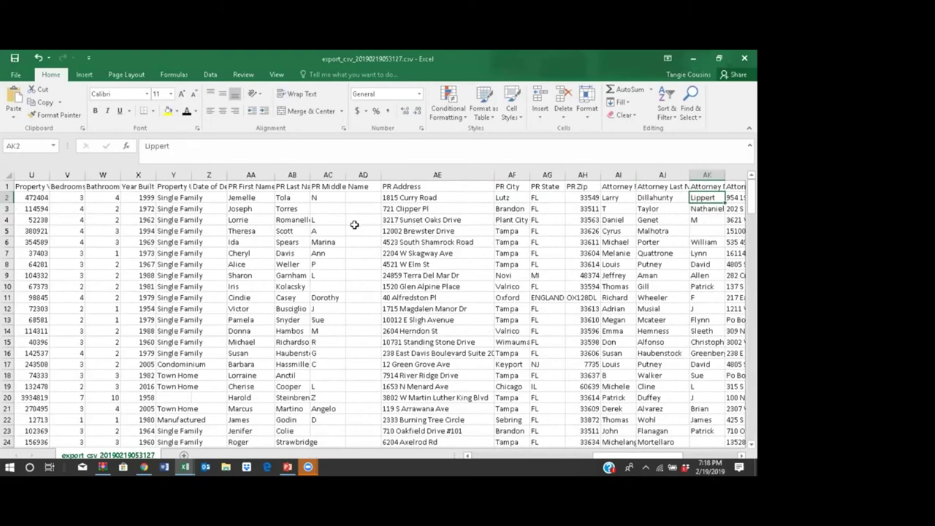
Step: Scan the PR Address column down the whole list for missing personal representative addresses
scroll(428, 210, down, 13)
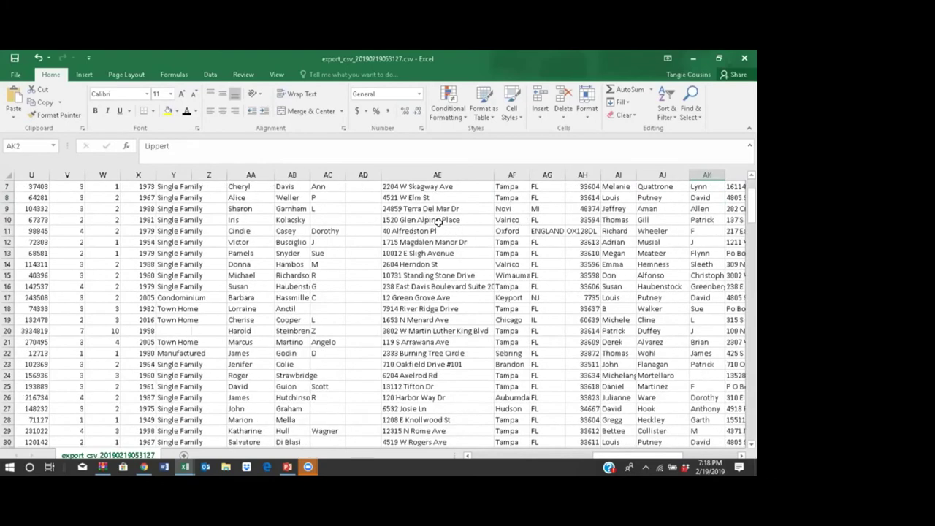
scroll(442, 256, down, 3)
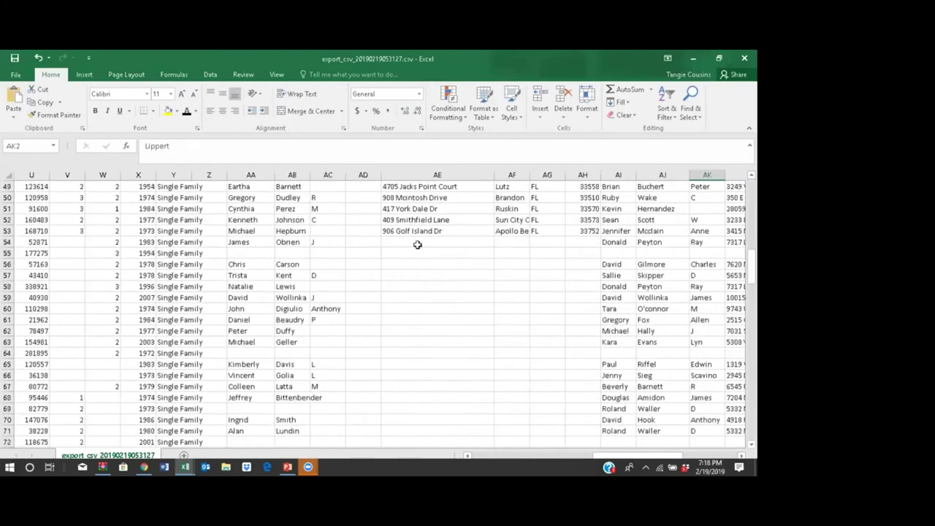
click(417, 243)
scroll(414, 294, down, 6)
scroll(414, 294, down, 10)
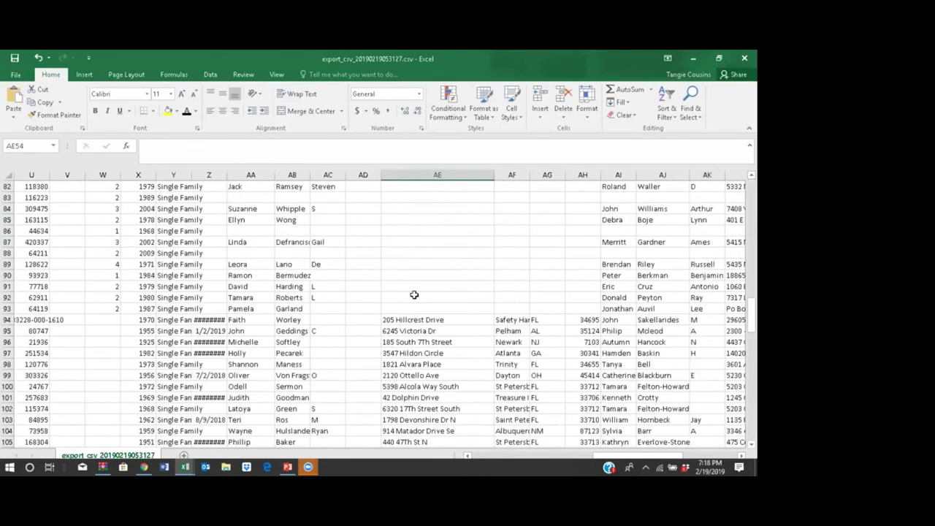
scroll(417, 320, down, 20)
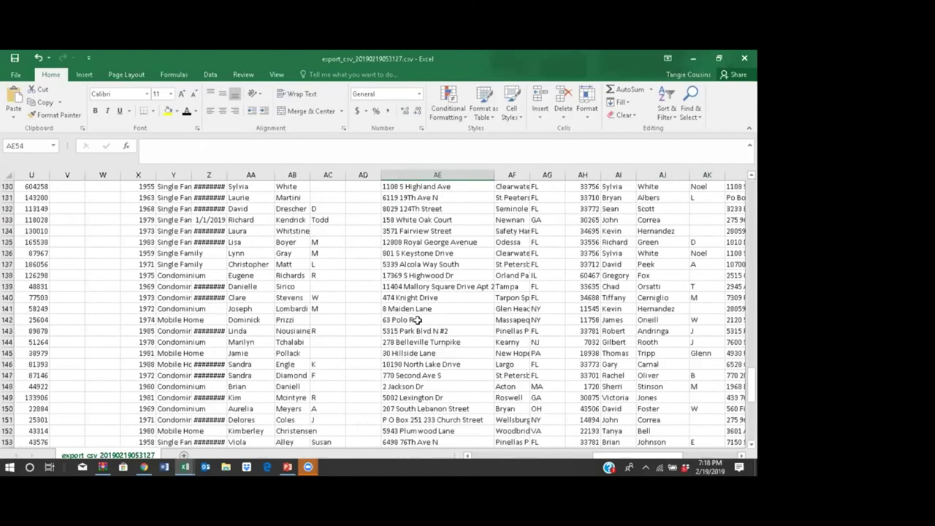
scroll(422, 335, up, 20)
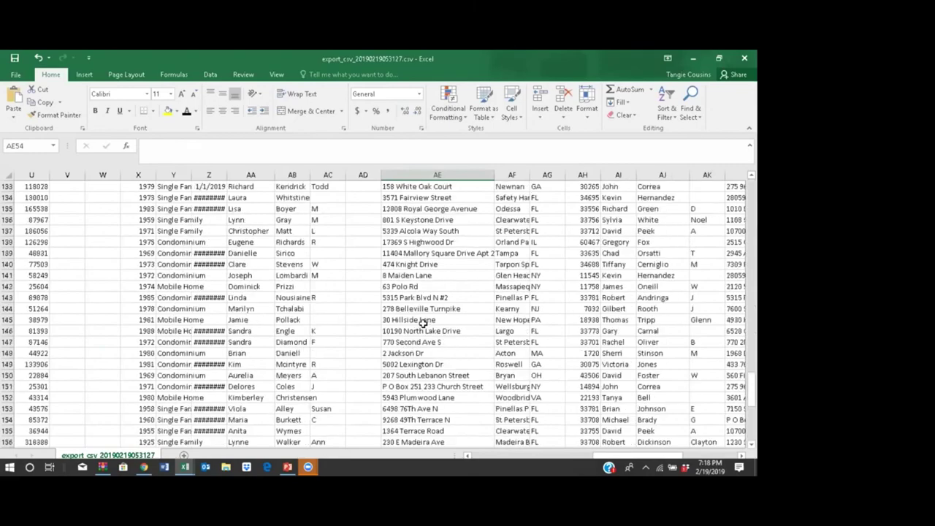
scroll(423, 324, up, 20)
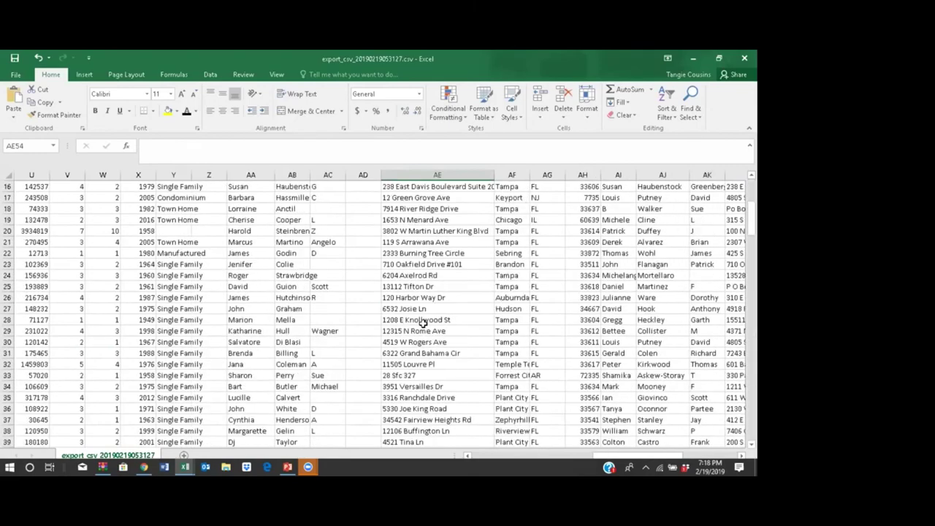
Step: Inspect individual PR Address entries in the first few rows of the list
click(419, 209)
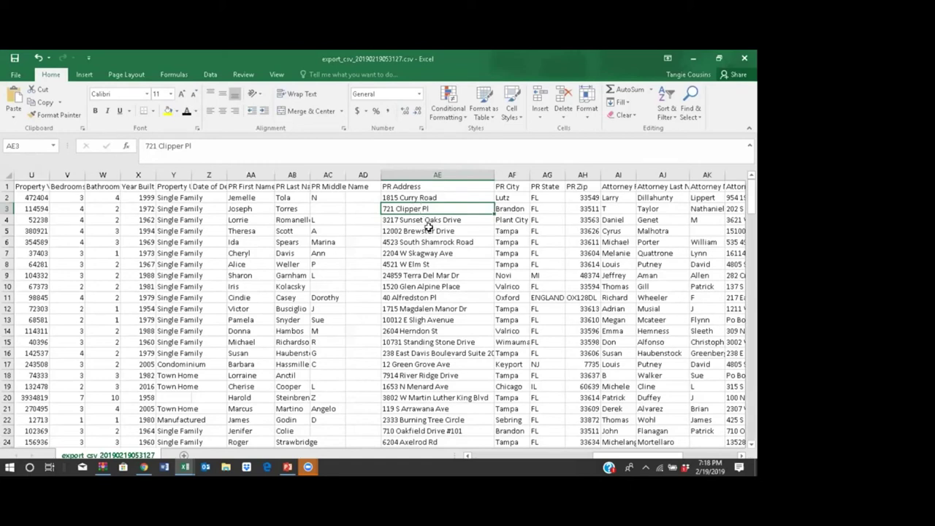
click(422, 240)
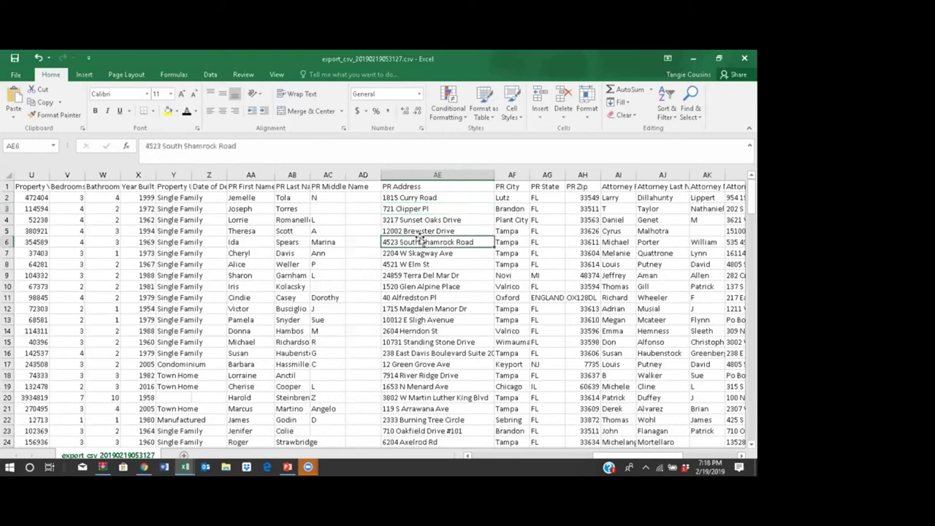
click(429, 209)
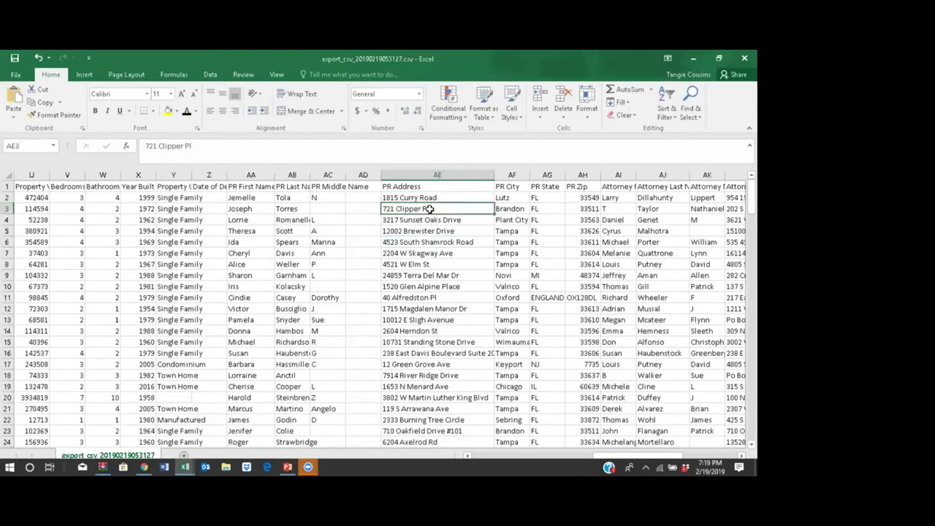
click(432, 198)
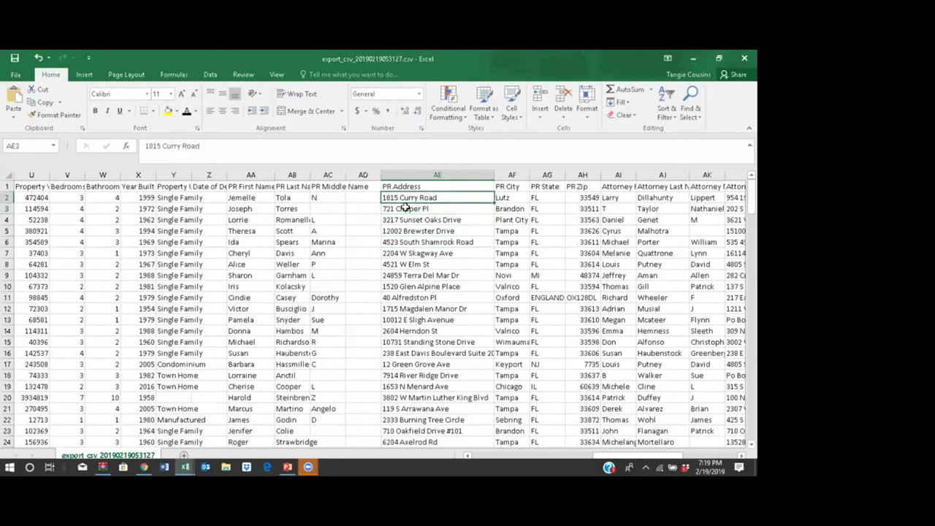
click(404, 210)
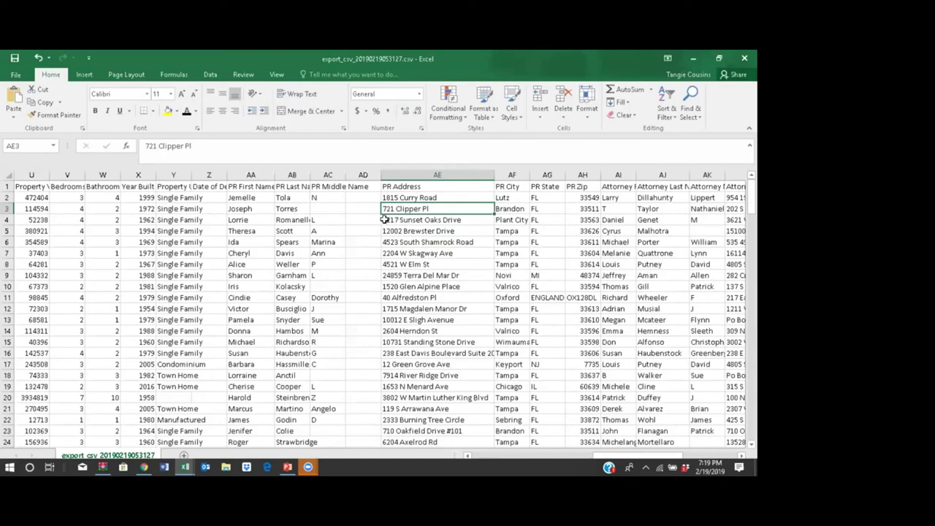
Step: Go back to the beginning of the table and check the third lead's Property Address against its PR address
key(Left)
key(Left)
key(Left)
key(Left)
key(Left)
key(Left)
key(Left)
key(Left)
key(Left)
key(Left)
key(Left)
key(Left)
key(Left)
key(Left)
key(Left)
key(Left)
key(Left)
key(Left)
key(Left)
key(Left)
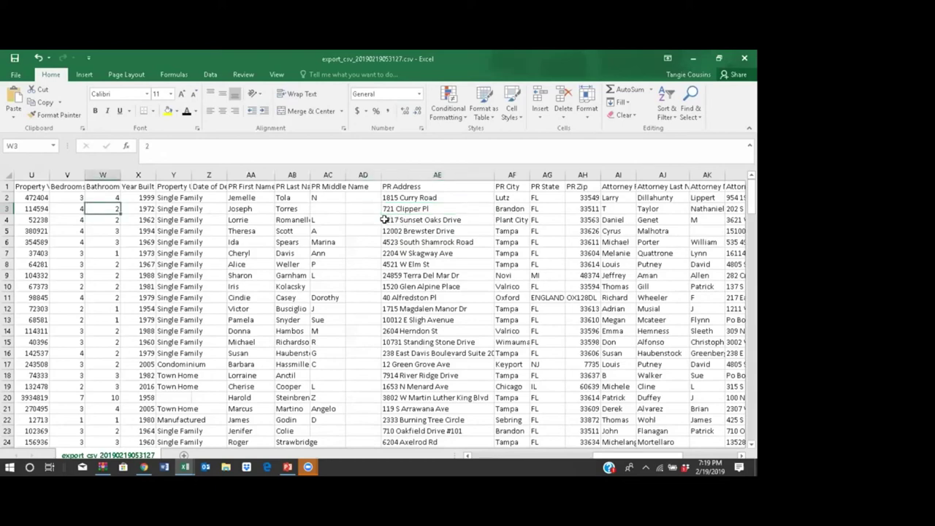
key(Left)
key(Left)
key(Left)
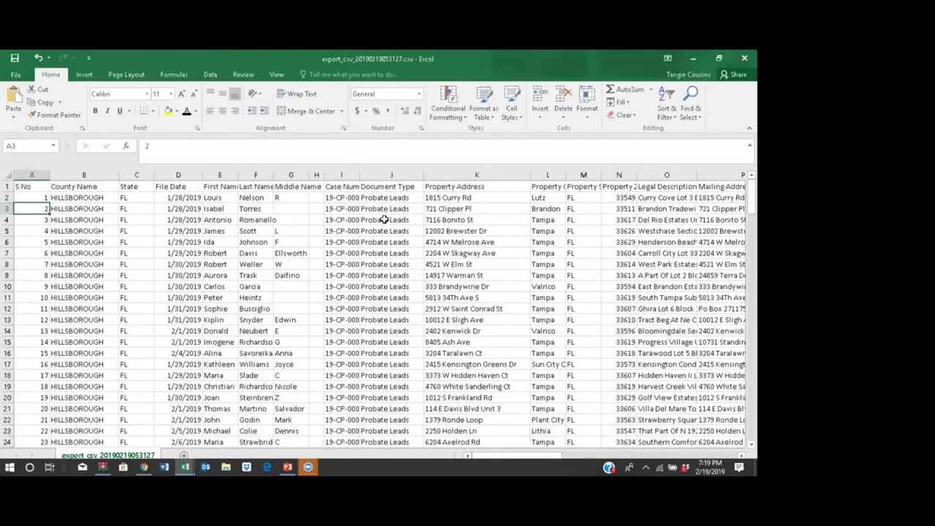
click(476, 217)
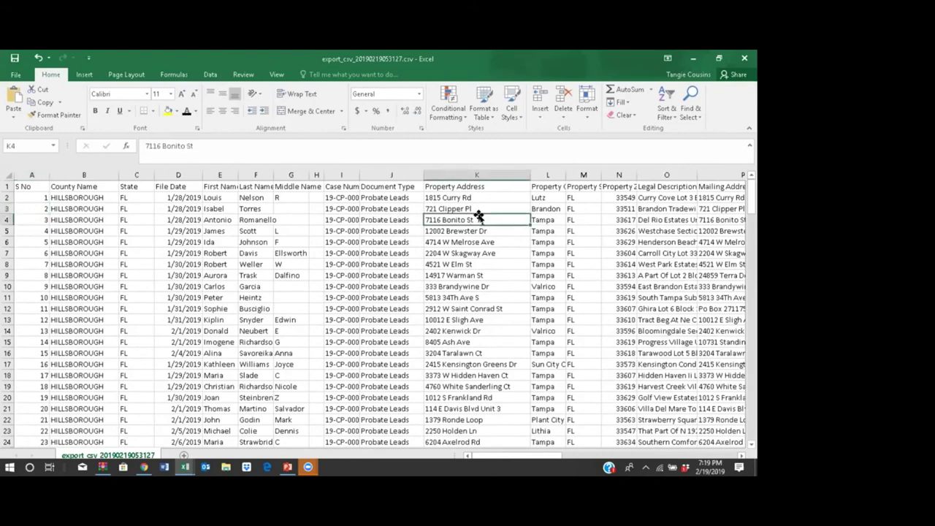
Step: Compare the first lead's Property Address with its PR Address
click(466, 197)
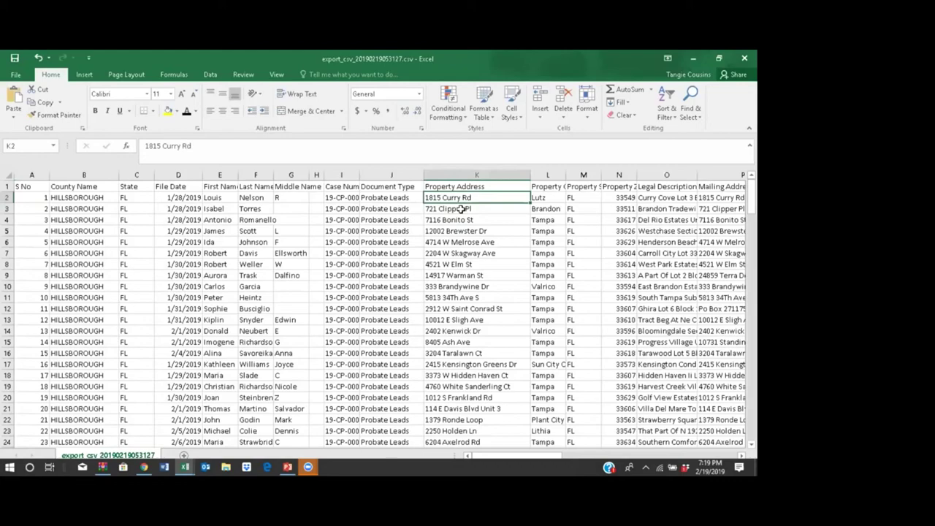
key(Right)
key(Right)
key(Right)
key(Right)
key(Right)
key(Right)
key(Right)
key(Right)
key(Right)
key(Right)
key(Right)
key(Right)
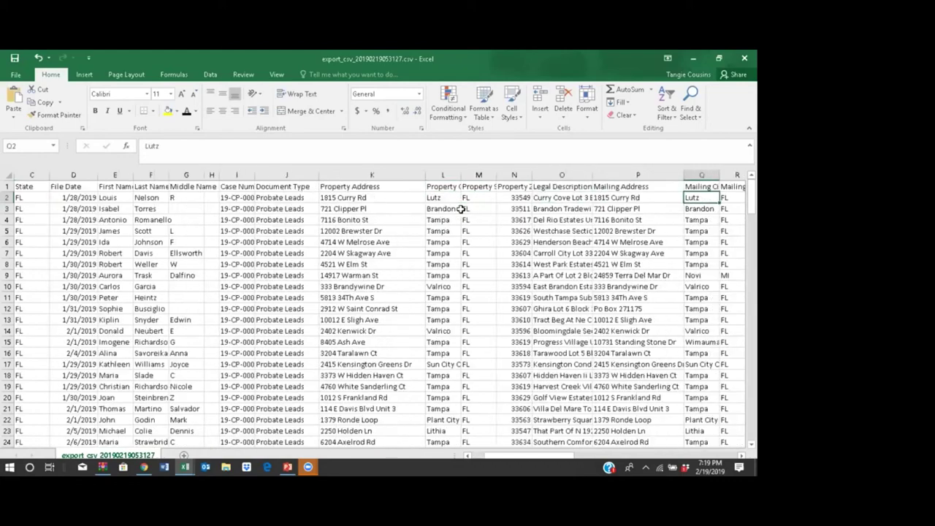
key(Right)
key(Right)
key(Right)
key(Right)
key(Right)
key(Right)
key(Right)
key(Right)
key(Right)
key(Right)
key(Right)
key(Right)
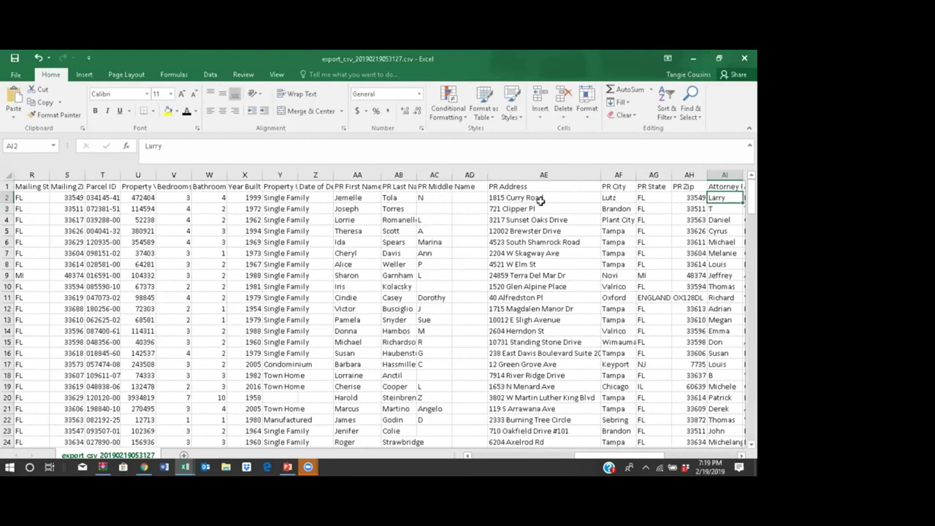
click(540, 202)
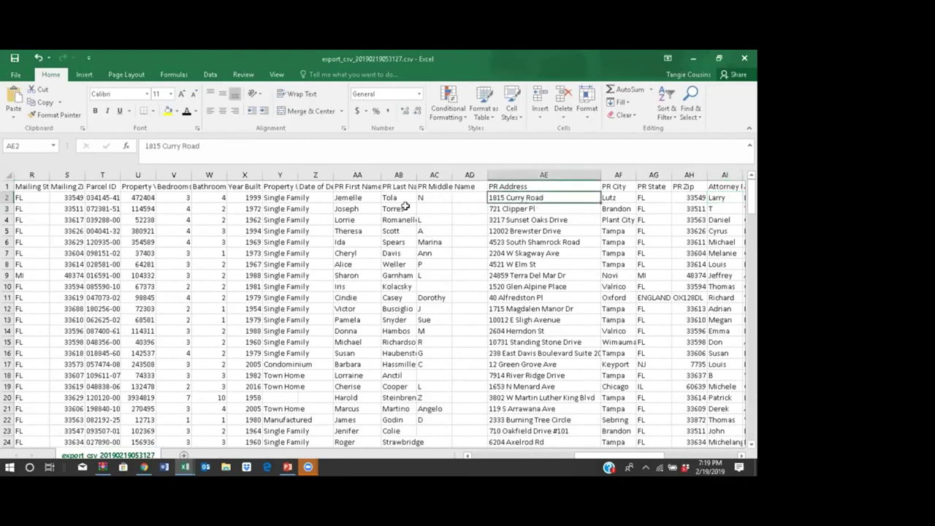
Step: Highlight the first lead's personal representative details from PR First Name through PR Zip
click(385, 195)
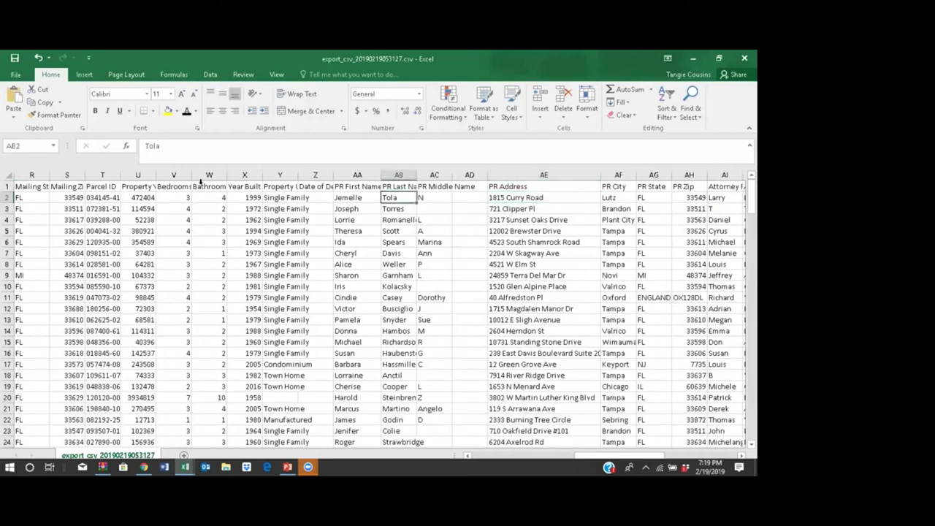
click(64, 211)
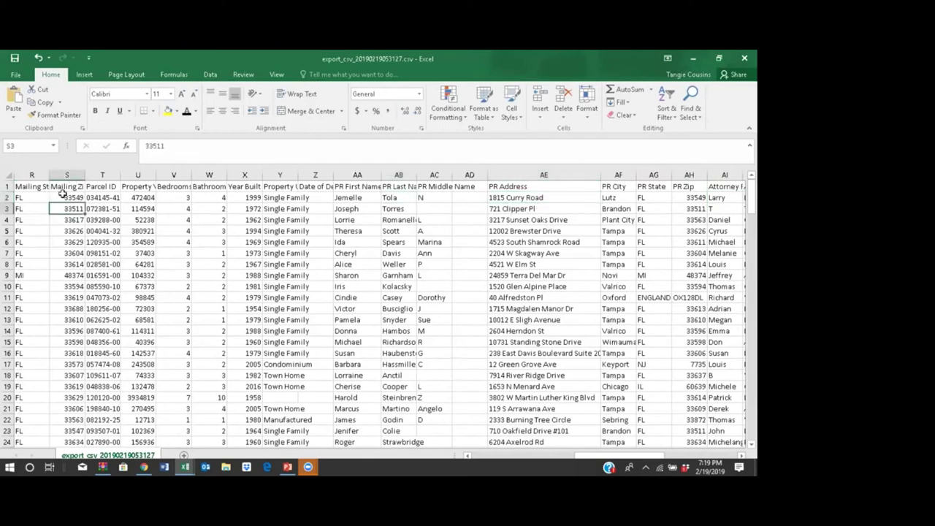
click(544, 198)
drag(349, 197, 698, 199)
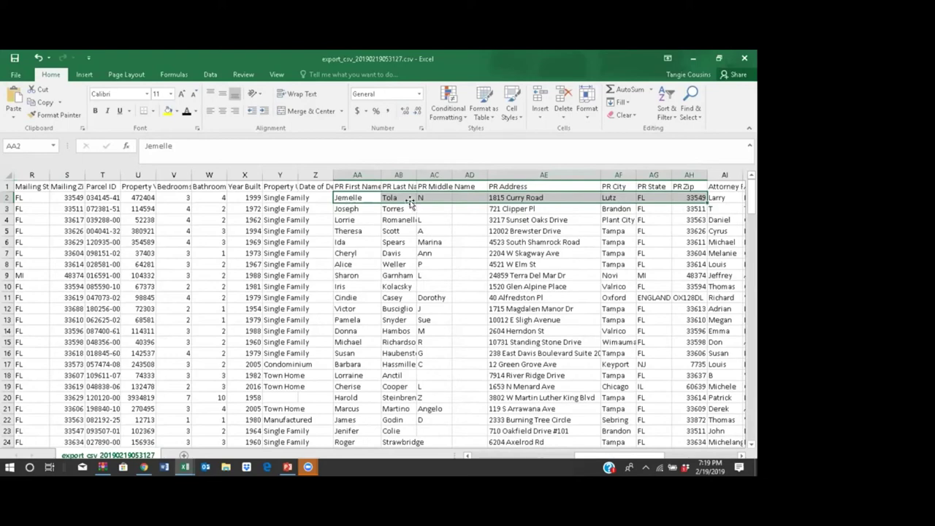
Step: Go back to the start of the table and examine the first lead's fields from Property Address through Year Built
click(323, 206)
key(Left)
key(Left)
key(Left)
key(Left)
key(Left)
key(Left)
key(Left)
key(Left)
key(Left)
key(Left)
key(Left)
key(Left)
key(Left)
key(Left)
key(Left)
key(Left)
key(Left)
key(Left)
key(Left)
key(Left)
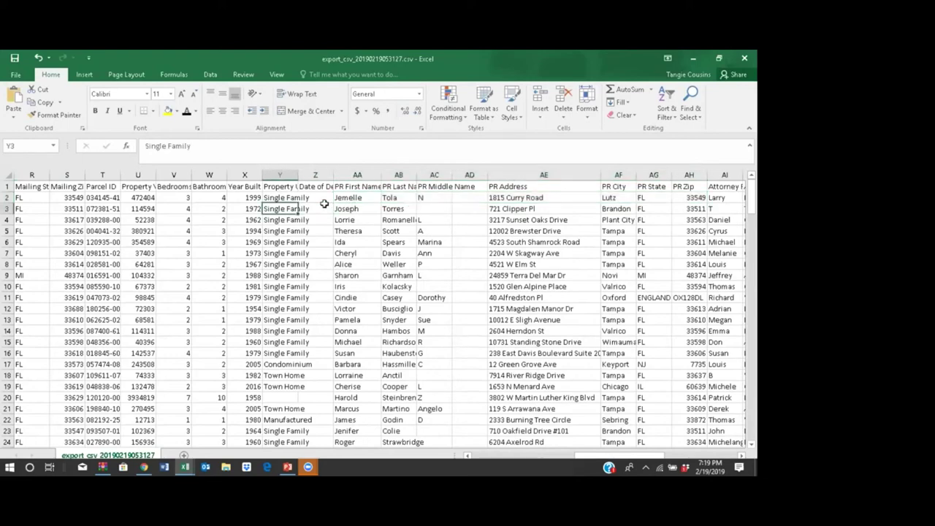
key(Left)
key(Left)
key(Left)
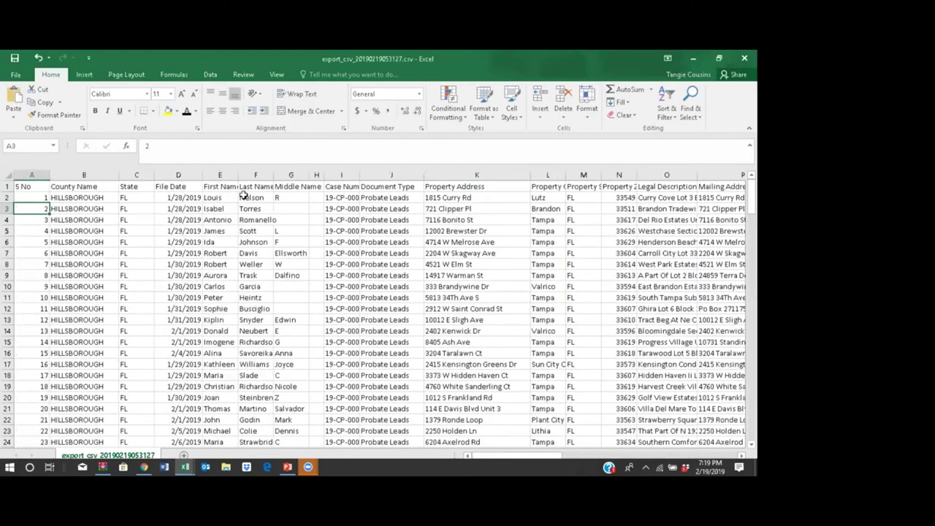
click(468, 199)
key(Right)
key(Right)
key(Right)
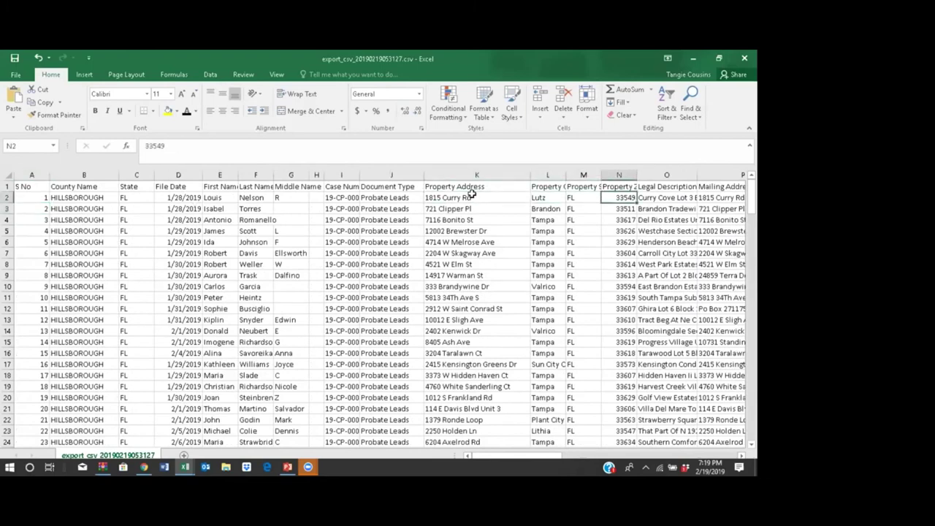
key(Right)
key(Right)
key(Right)
key(Right)
key(Right)
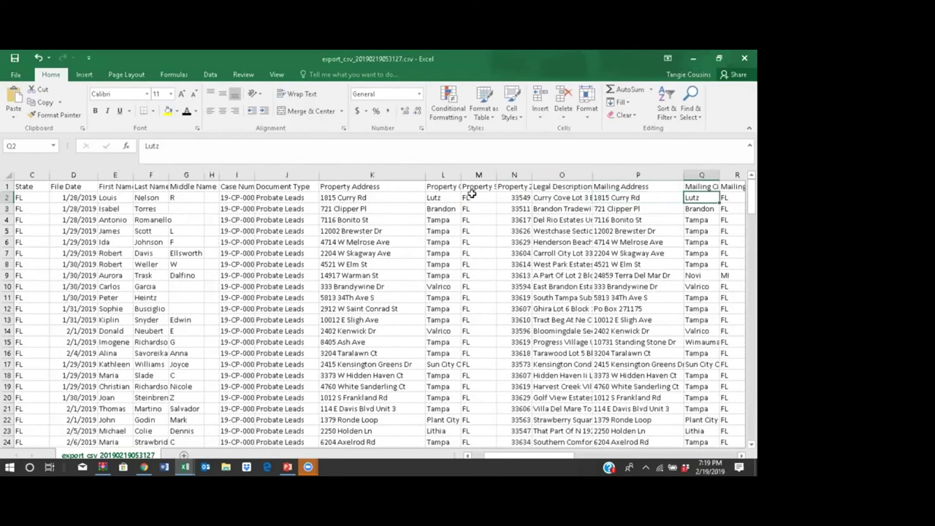
key(Right)
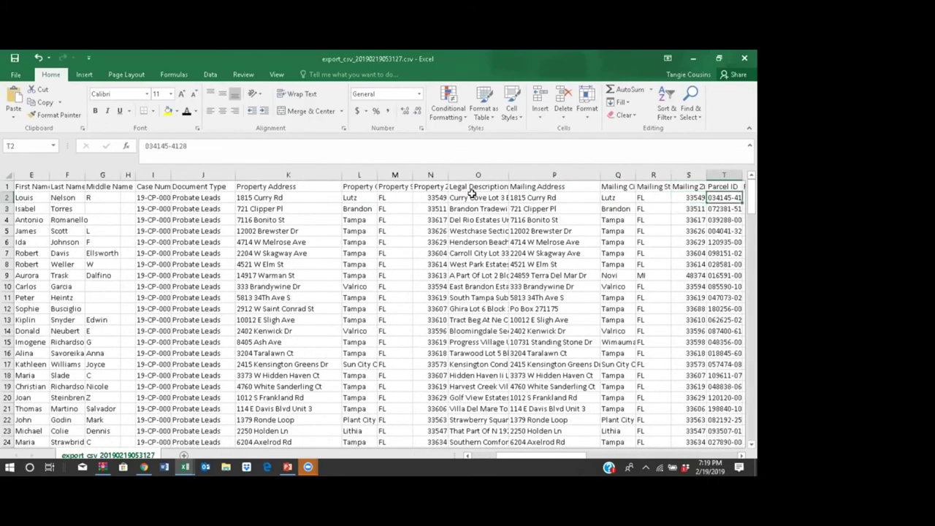
key(Right)
key(Right)
key(Right)
key(Right)
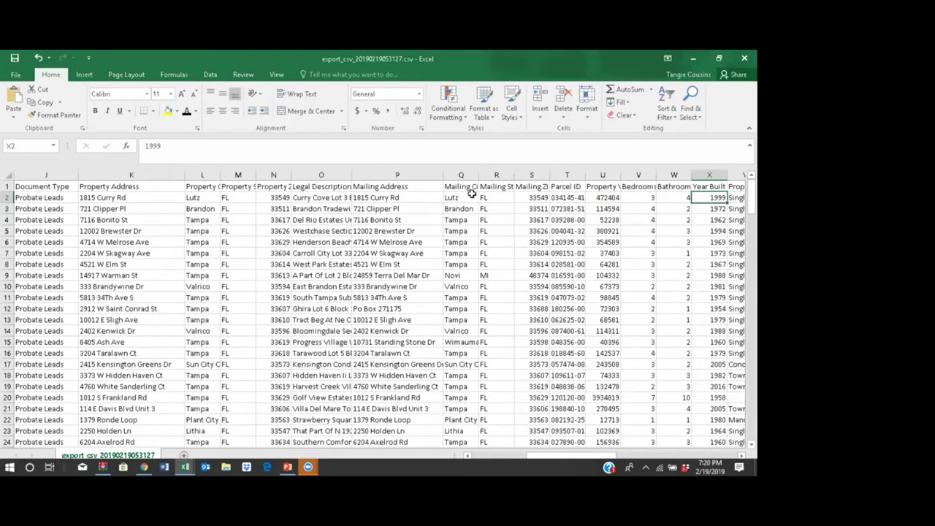
Step: Examine the first lead's fields from the mailing city through the date of death column
click(467, 198)
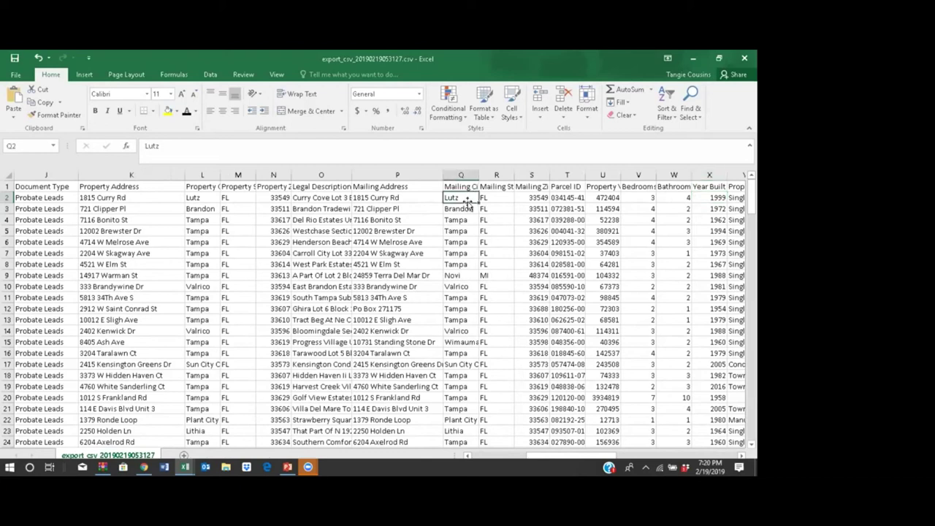
key(Right)
key(Right)
key(Right)
key(Right)
key(Right)
key(Right)
key(Right)
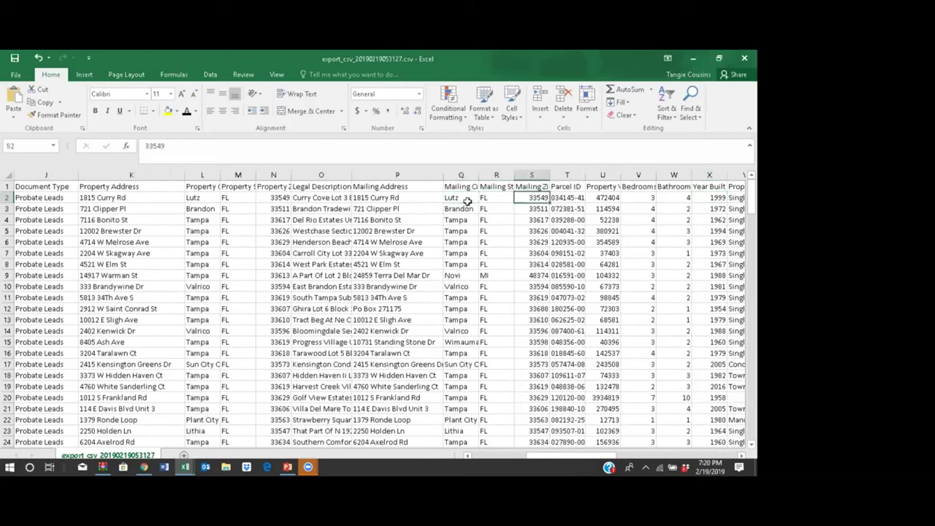
key(Right)
key(Right)
key(Right)
key(Right)
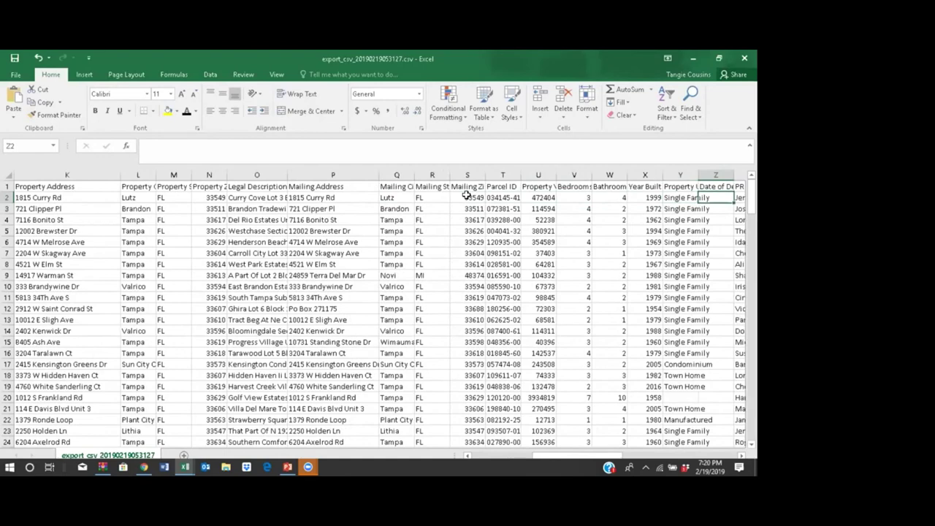
Step: Examine the first lead's personal representative fields from PR First Name up to the attorney's first name
key(Right)
key(Right)
key(Right)
key(Right)
key(Right)
key(Right)
key(Right)
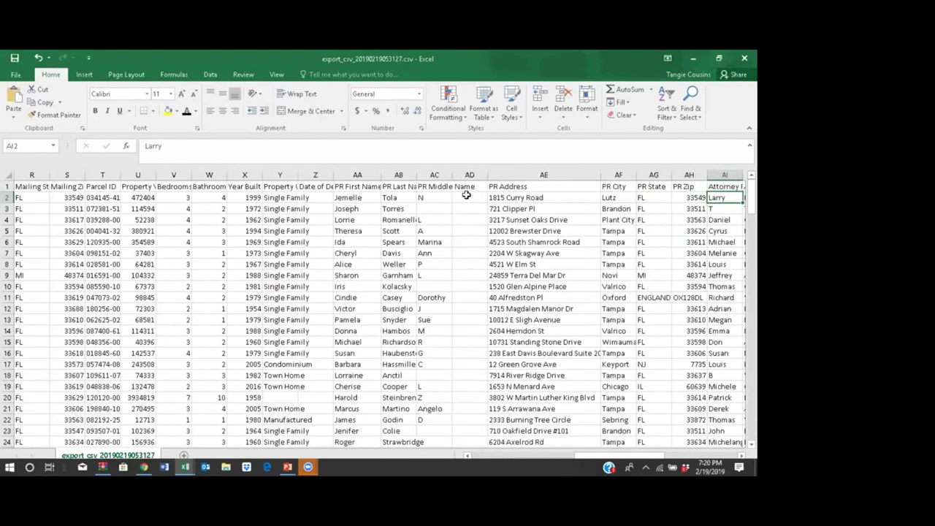
Step: Examine the first lead's attorney columns from the last name through Attorney Email ID to the table's end
key(Right)
key(Right)
key(Right)
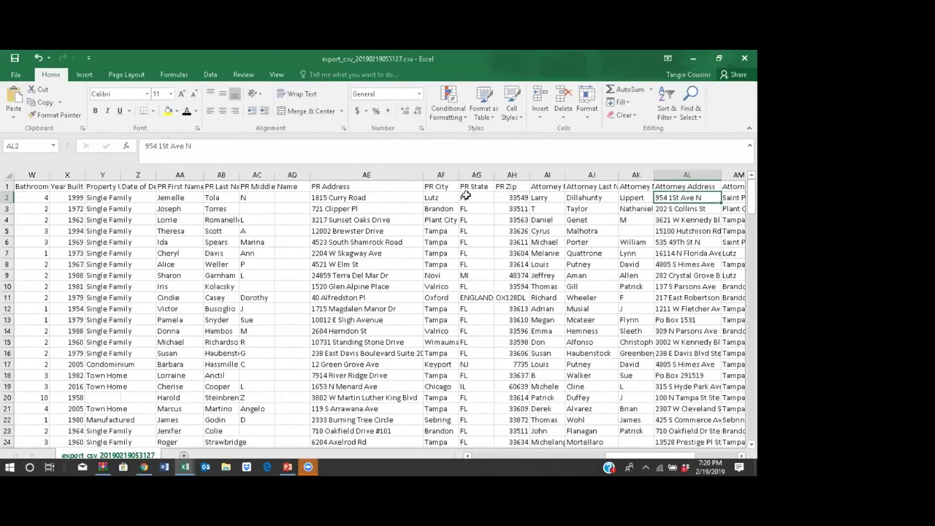
key(Right)
key(Right)
key(Right)
key(Right)
key(Right)
key(Right)
key(Right)
key(Right)
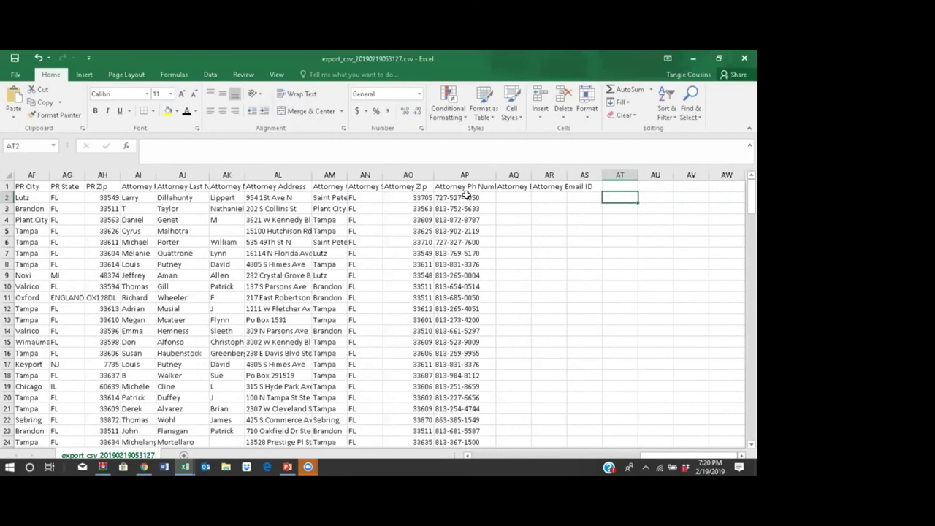
Step: Inspect the first lead's attorney name, address and phone number, along with the second lead's PR State and PR Zip
click(64, 208)
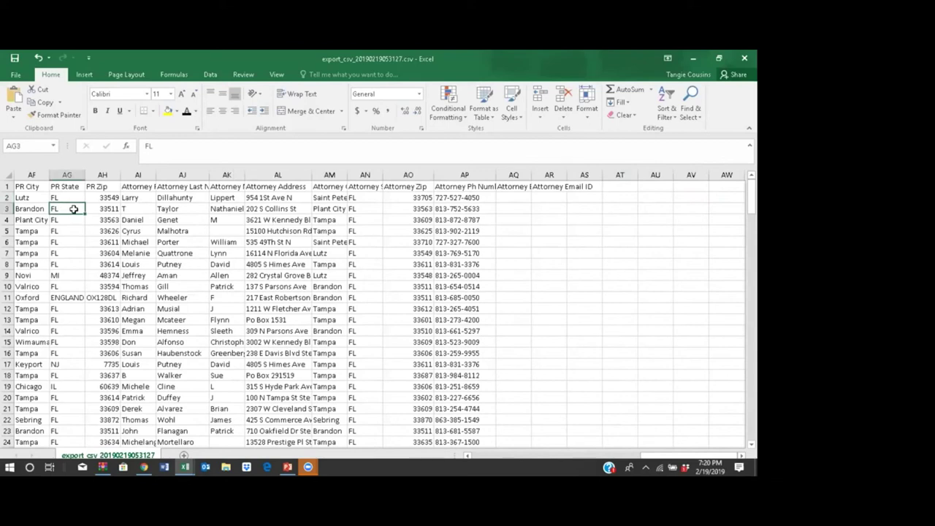
click(99, 209)
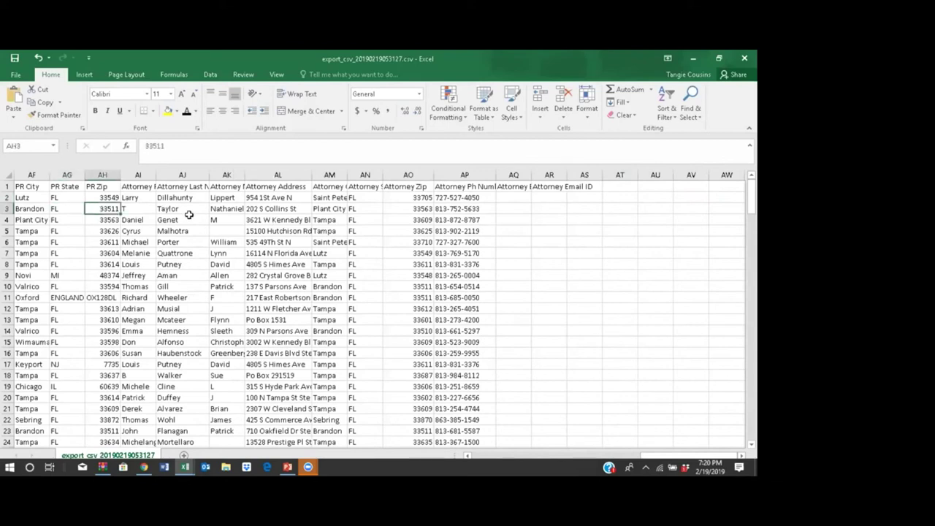
click(189, 208)
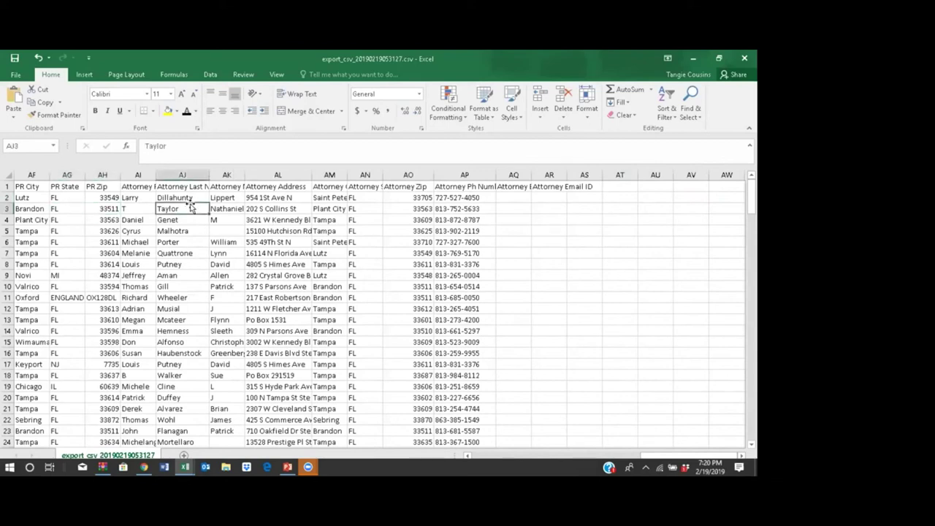
click(128, 197)
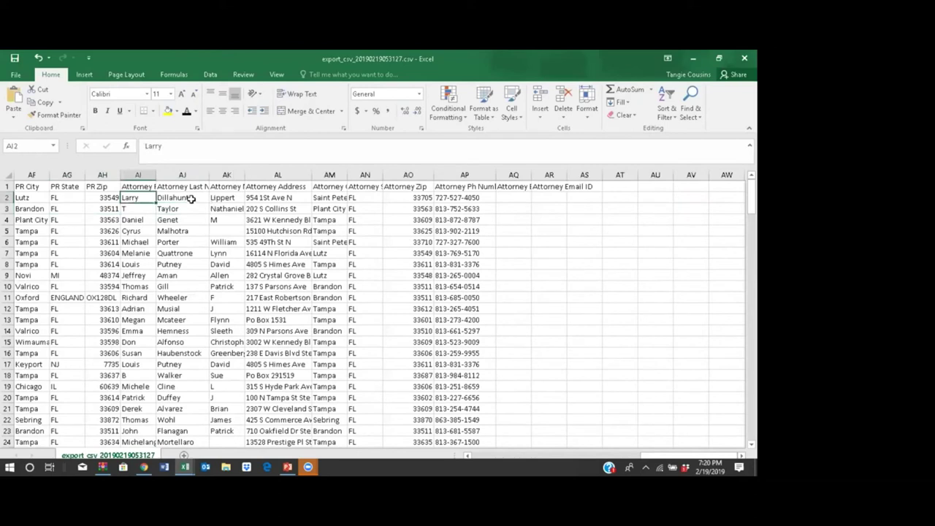
click(191, 198)
click(270, 198)
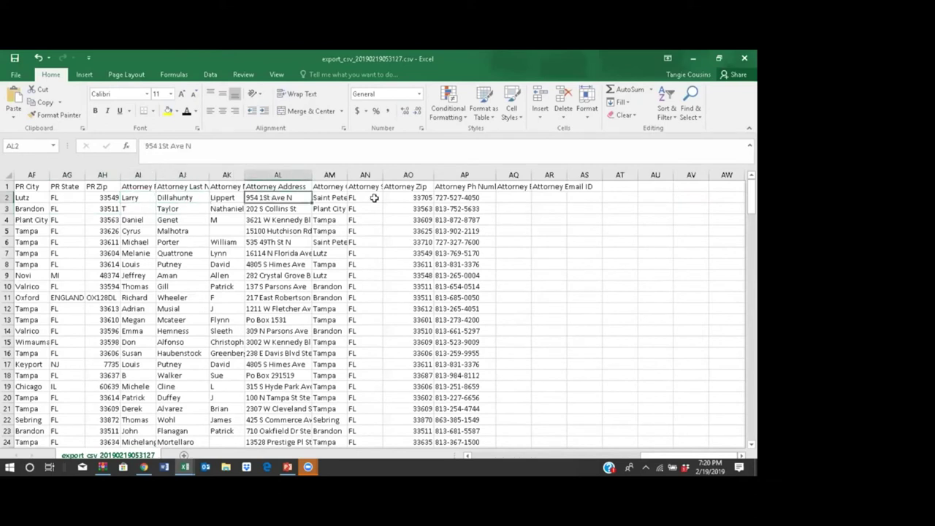
click(456, 198)
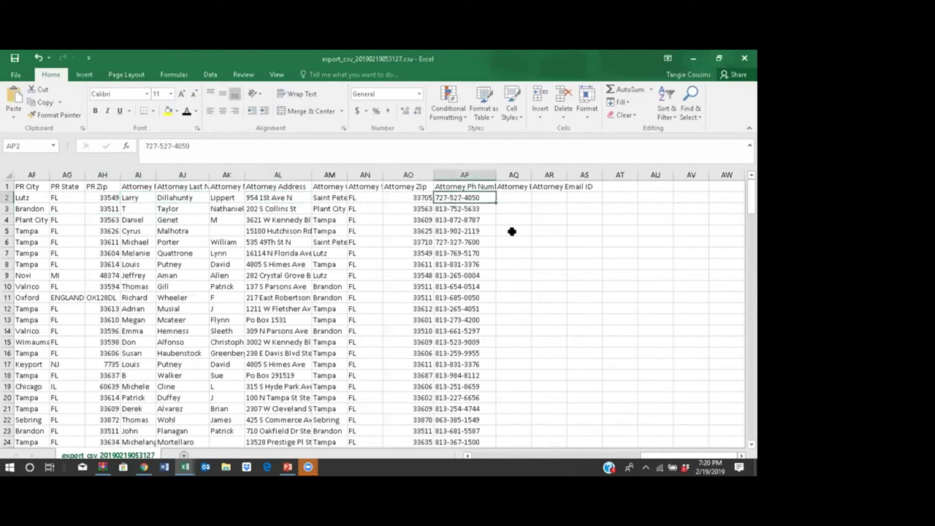
Step: Widen the Attorney Email ID column to about 20.43
click(550, 197)
drag(568, 176, 614, 178)
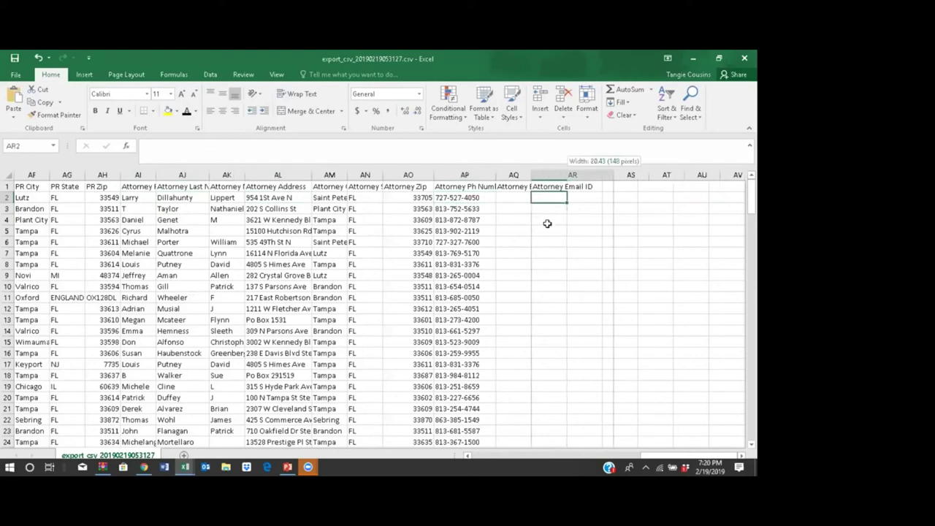
Step: Scan the Attorney Email ID column down the list for recorded e-mail addresses and return to the header row
scroll(574, 234, down, 5)
scroll(582, 258, down, 12)
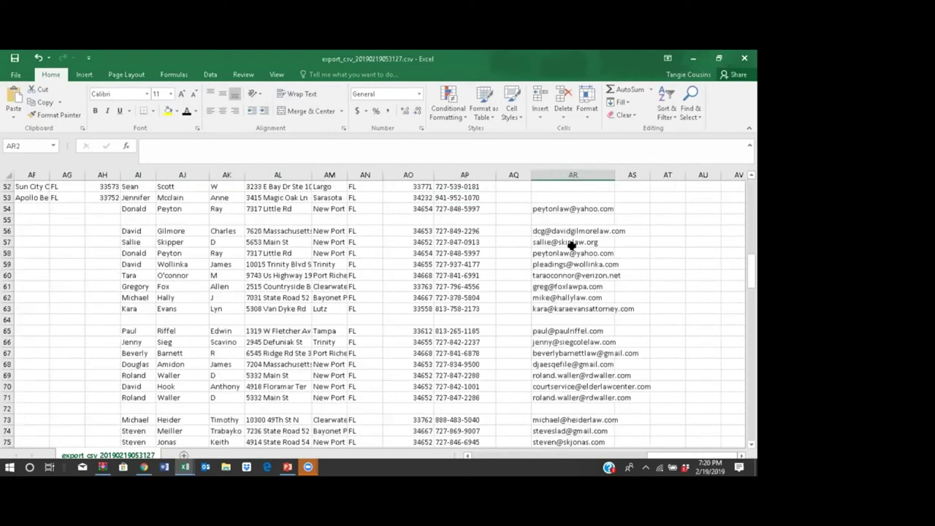
click(571, 244)
scroll(569, 282, down, 10)
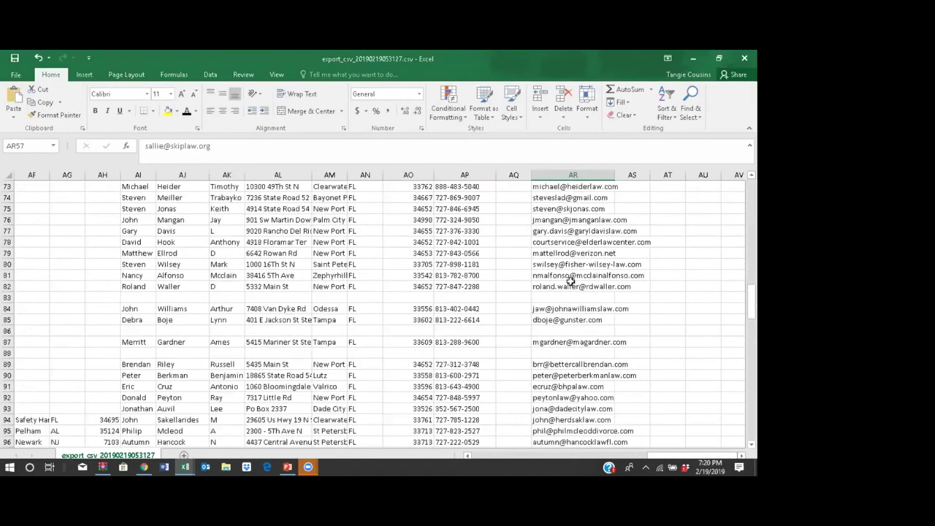
scroll(569, 283, up, 17)
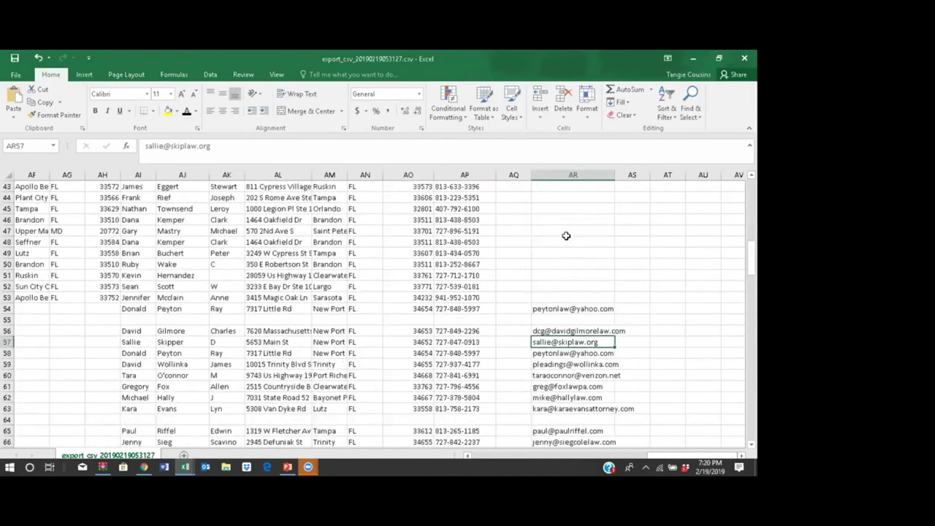
click(563, 239)
scroll(558, 247, down, 1)
scroll(557, 247, down, 5)
scroll(467, 248, up, 15)
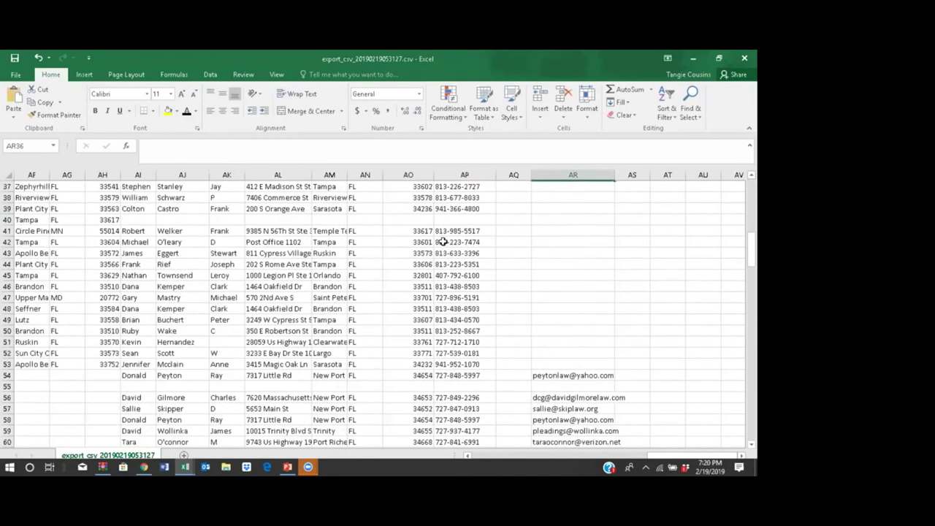
scroll(511, 257, up, 1)
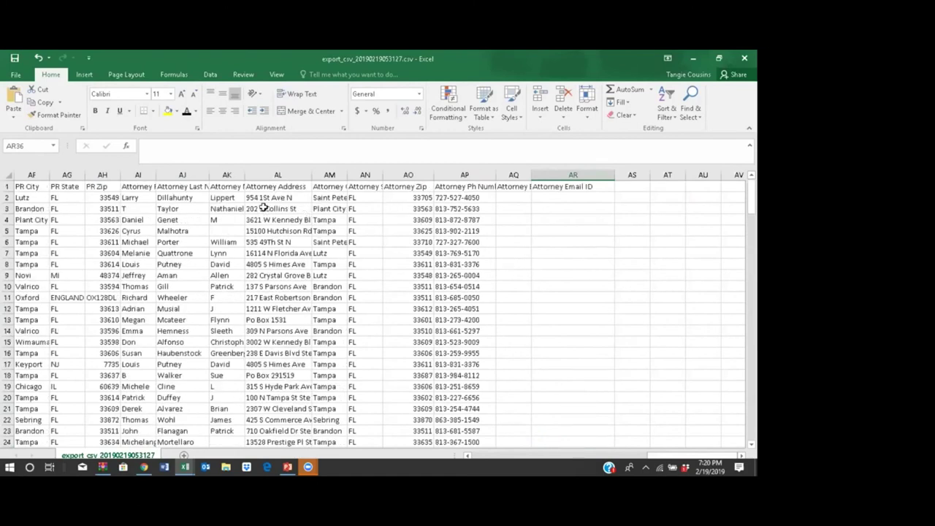
Step: Move from the first lead's attorney last name back to the Document Type column near the start of the table
click(191, 196)
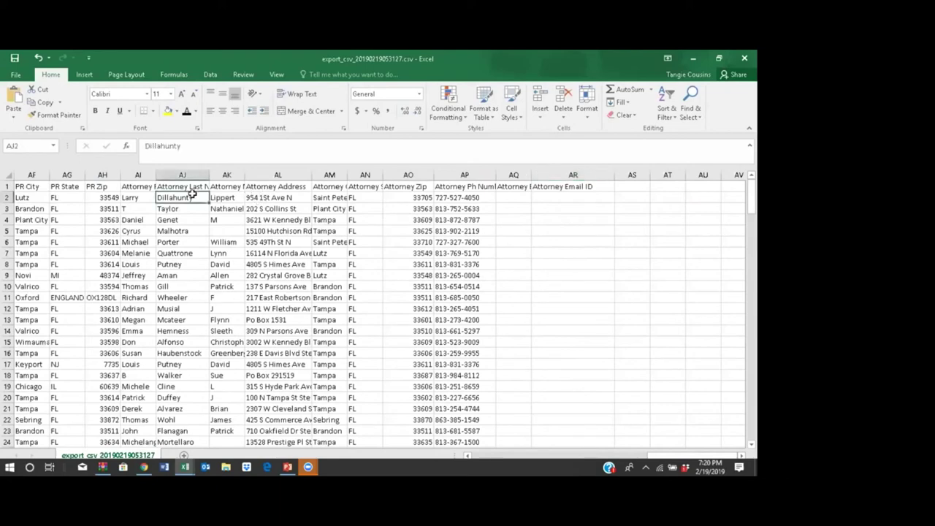
key(Left)
key(Left)
key(Left)
key(Left)
key(Left)
key(Left)
key(Left)
key(Left)
key(Left)
key(Left)
key(Left)
key(Left)
key(Left)
key(Left)
key(Left)
key(Left)
key(Left)
key(Left)
key(Left)
key(Left)
key(Left)
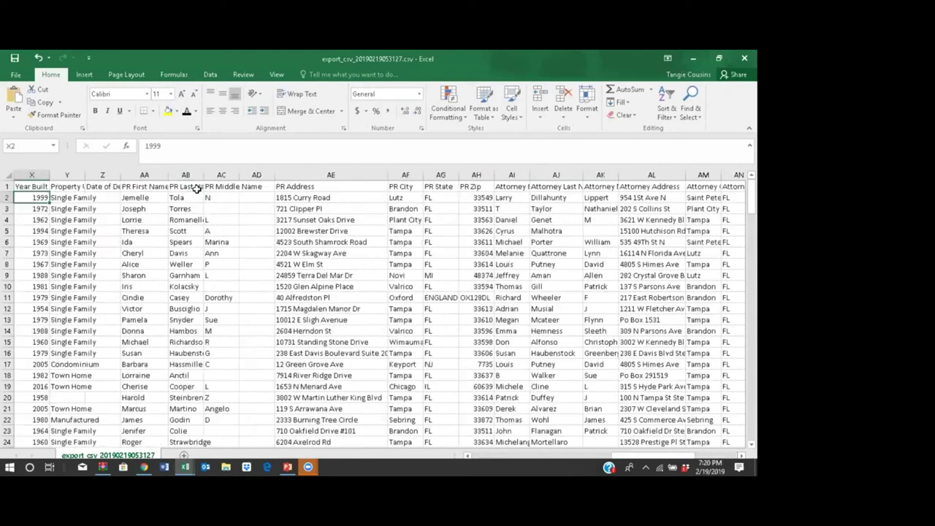
key(Right)
key(Right)
key(Right)
key(Right)
key(Right)
key(Right)
key(Right)
key(Right)
key(Right)
key(Right)
key(Right)
key(Right)
key(Right)
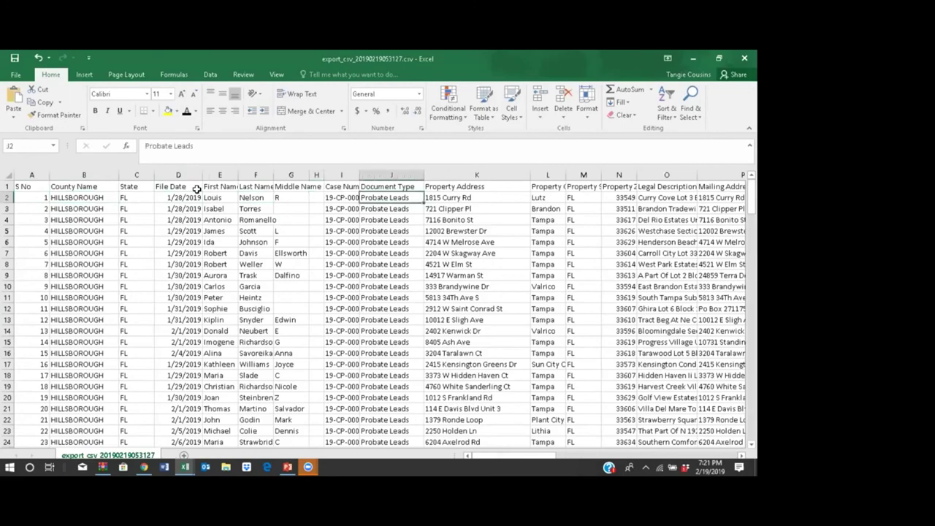
Step: Review the first lead's property, mailing and property-detail fields from Document Type across to PR Address
key(Right)
key(Right)
key(Right)
key(Right)
key(Right)
key(Right)
key(Right)
key(Right)
key(Right)
key(Right)
key(Right)
key(Right)
key(Right)
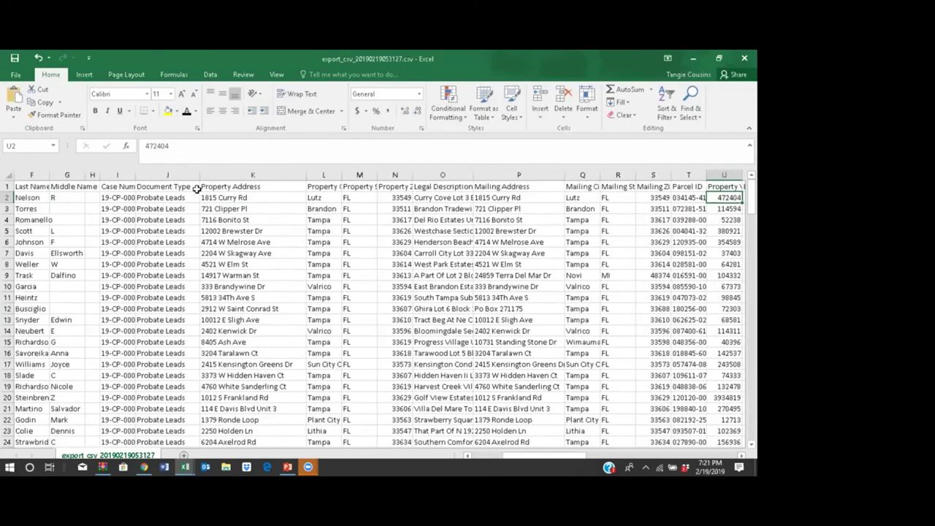
key(Right)
key(Right)
key(Right)
key(Right)
key(Right)
key(Right)
key(Right)
key(Right)
key(Right)
key(Right)
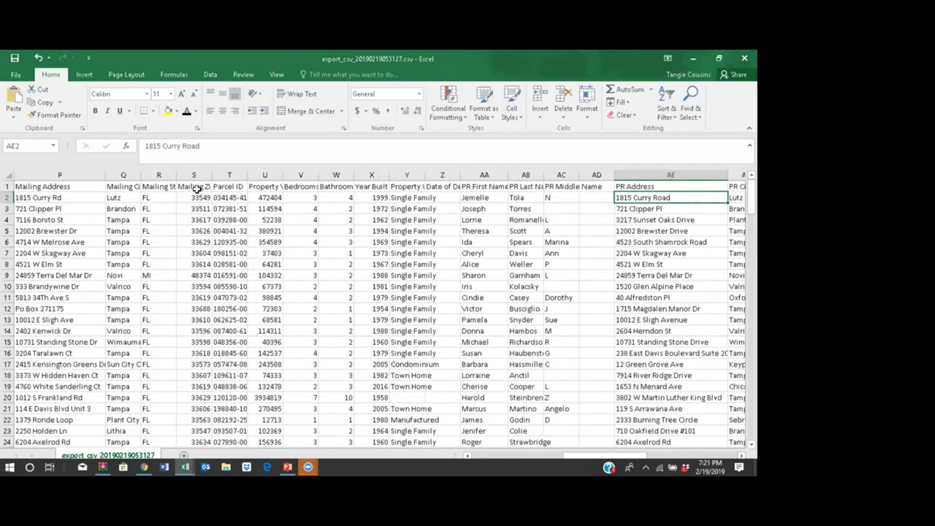
Step: Review the first lead's fields from PR City through the attorney columns to the end of the table
key(Right)
key(Right)
key(Right)
key(Right)
key(Right)
key(Right)
key(Right)
key(Right)
key(Right)
key(Right)
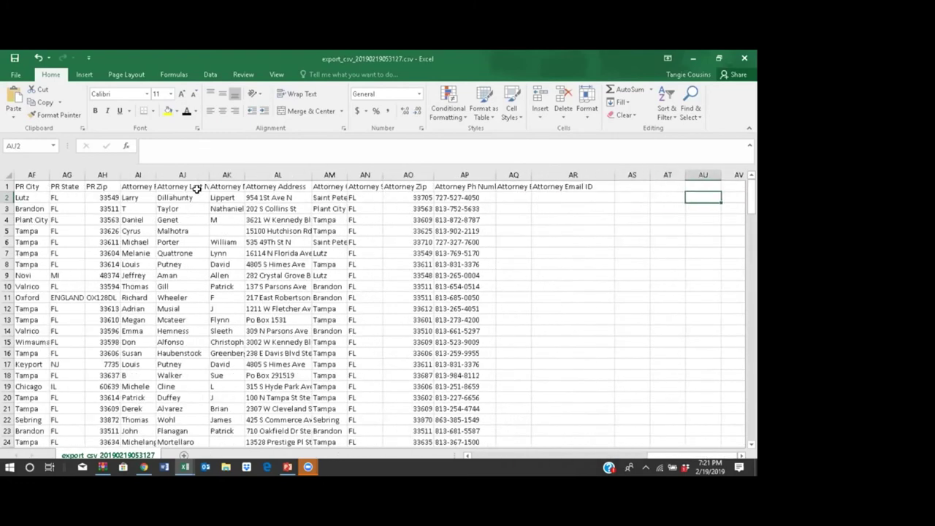
Step: Check the first lead's attorney address and last name, moving back to the PR Last Name column
click(286, 199)
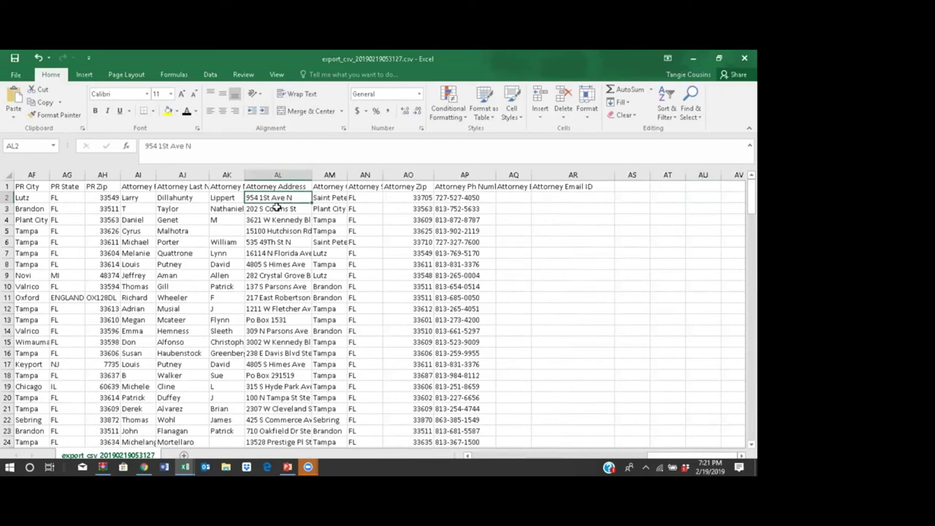
click(177, 197)
key(Left)
key(Left)
key(Left)
key(Left)
key(Left)
key(Left)
key(Left)
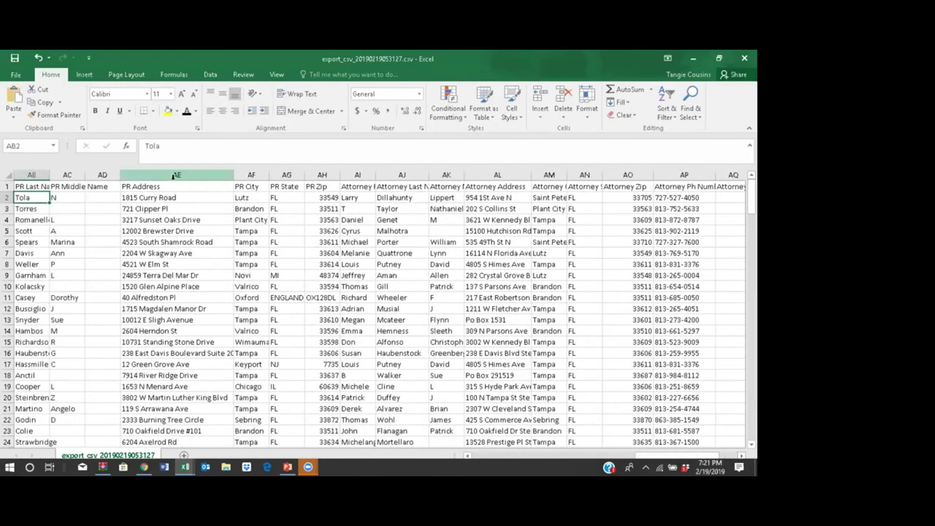
Step: Read across the first lead's row from PR Last Name to past the Attorney Email ID column
key(Right)
key(Right)
key(Right)
key(Right)
key(Right)
key(Right)
key(Right)
key(Right)
key(Right)
key(Right)
key(Right)
key(Right)
key(Right)
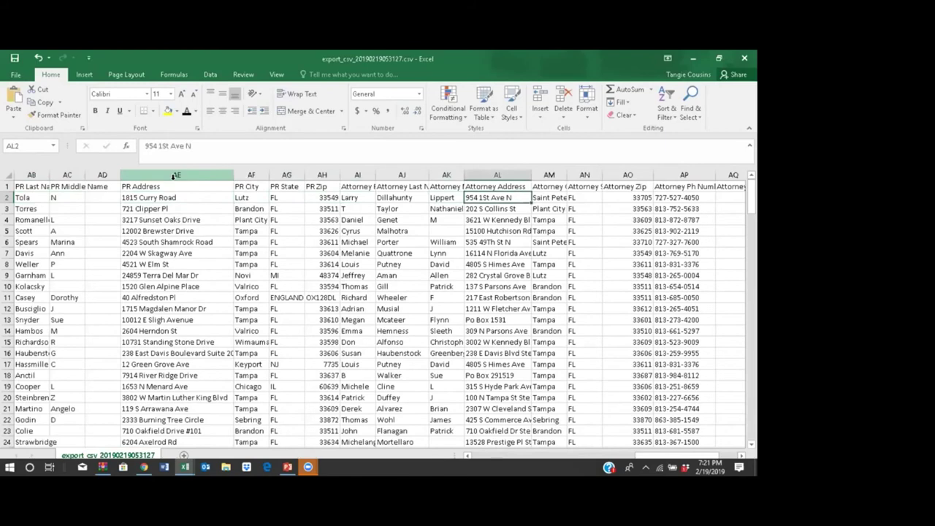
key(Right)
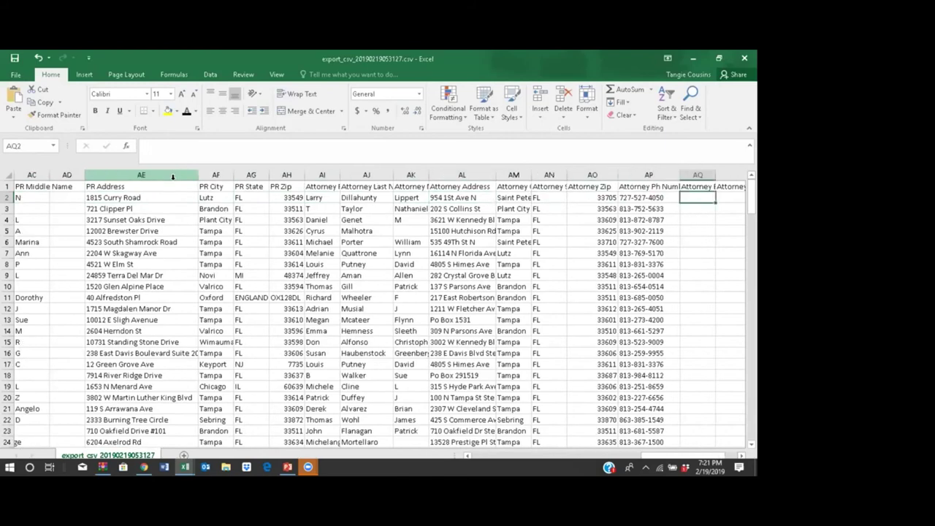
key(Right)
key(Right)
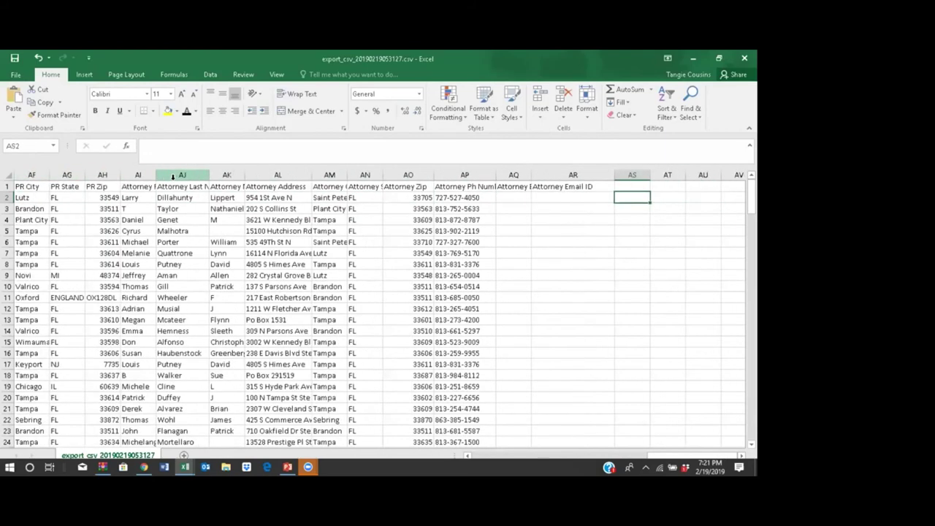
Step: Inspect the first lead's attorney city, zip and phone number, and the field following the phone number
click(335, 197)
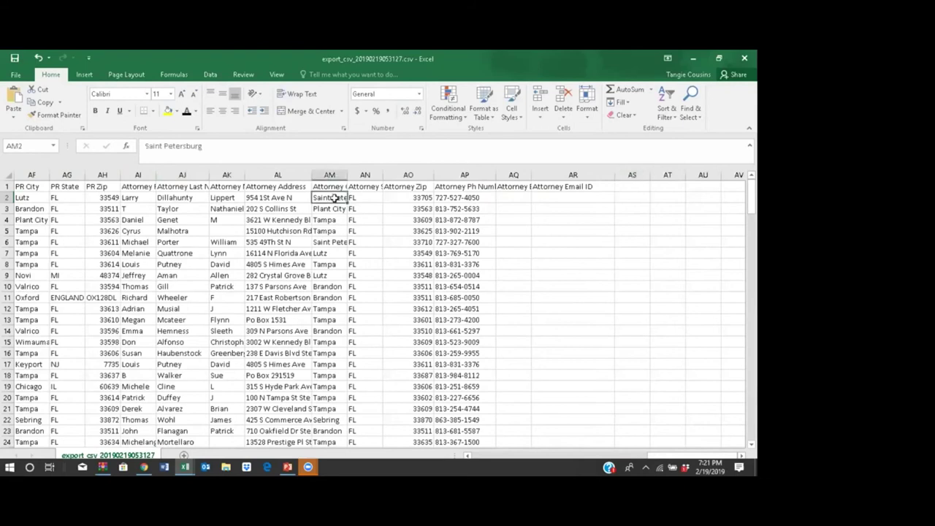
click(493, 199)
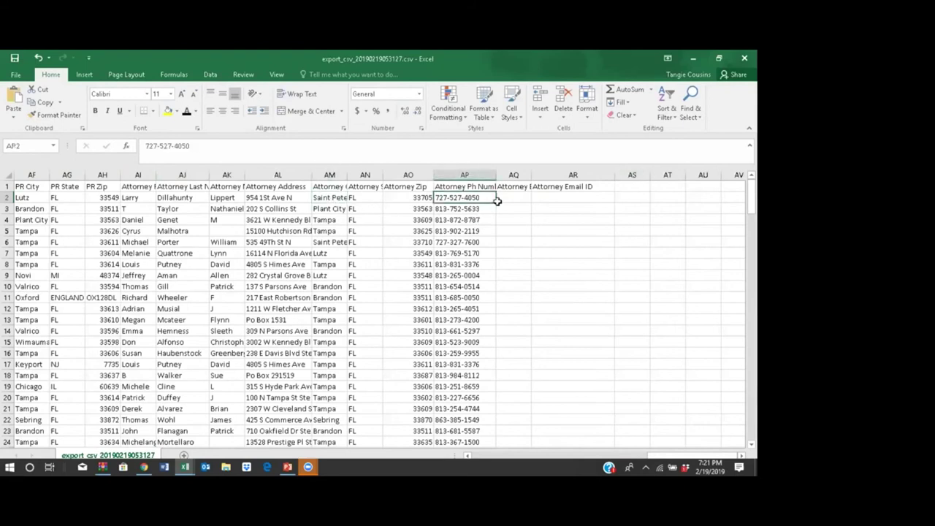
click(511, 198)
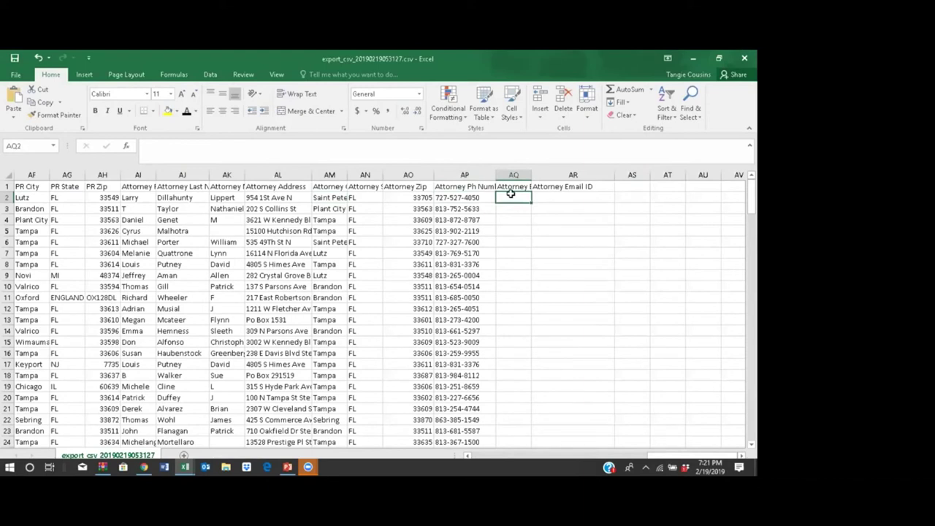
key(Left)
key(Left)
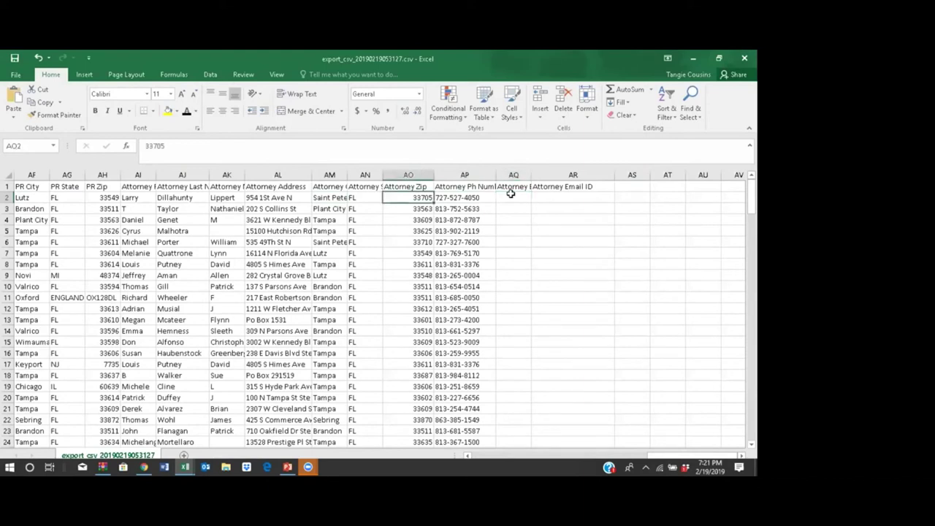
key(Right)
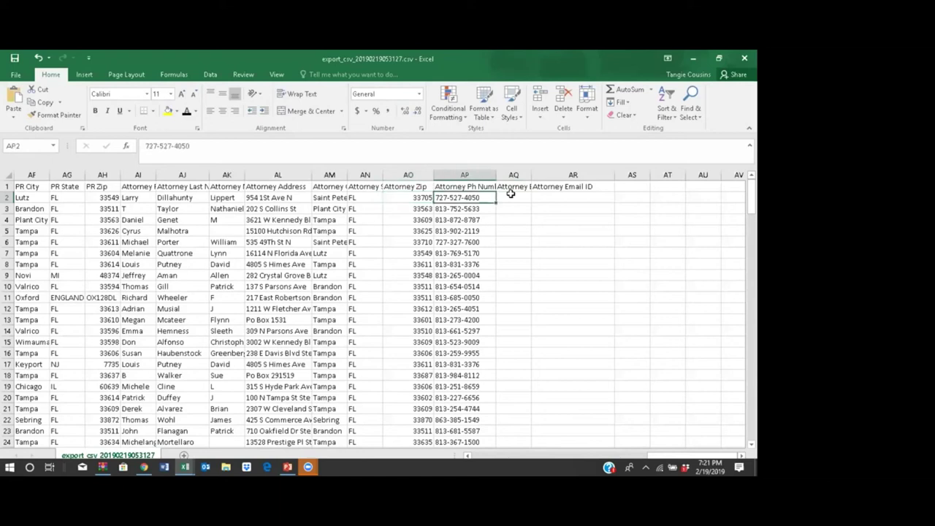
Step: Check the first lead's columns past the attorney phone number, then return across the contact fields to Attorney Address
key(Right)
key(Right)
key(Right)
key(Right)
key(Right)
key(Left)
key(Left)
key(Left)
key(Left)
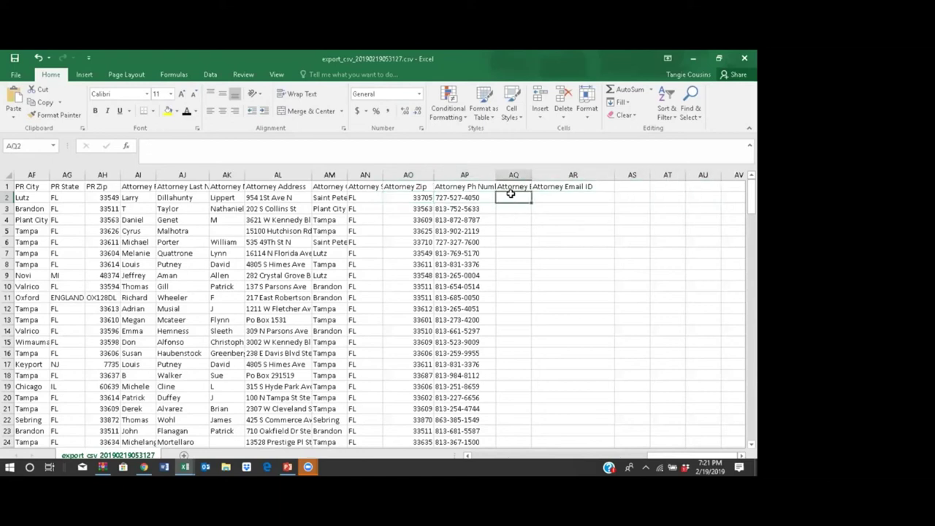
key(Left)
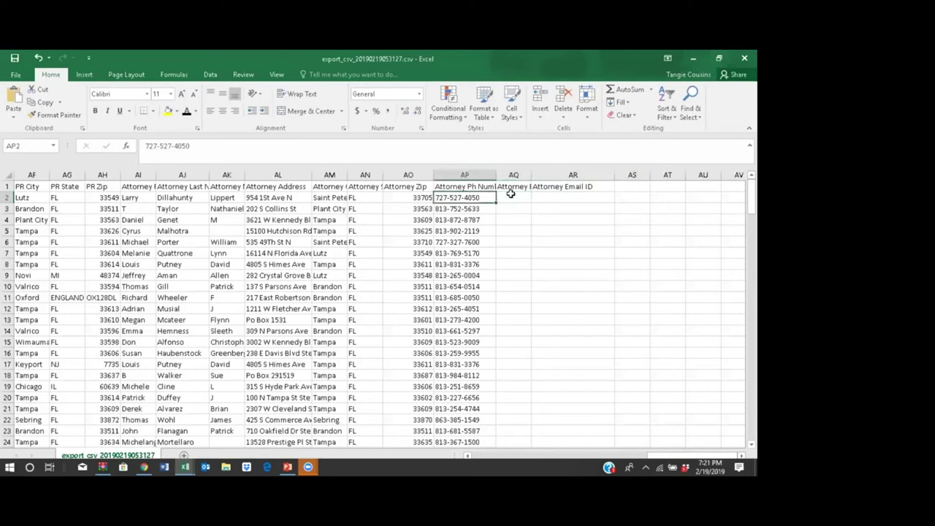
key(Left)
key(Left)
key(Left)
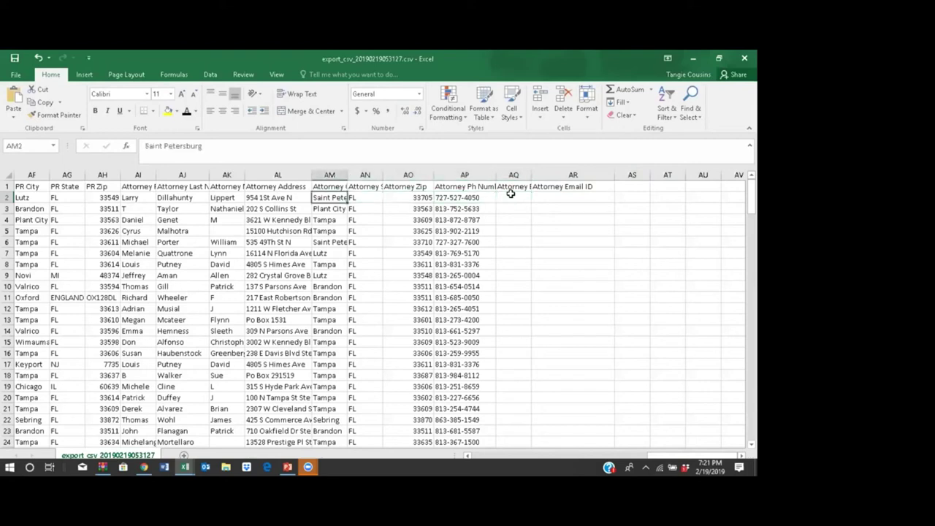
key(Left)
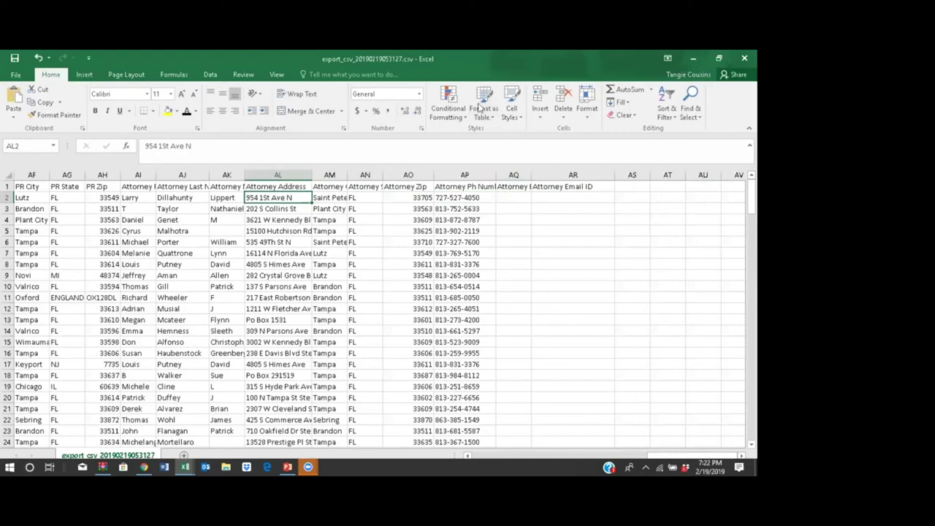
Step: Move back along the first lead's row from Attorney Zip to column H, just before Case Number
click(428, 199)
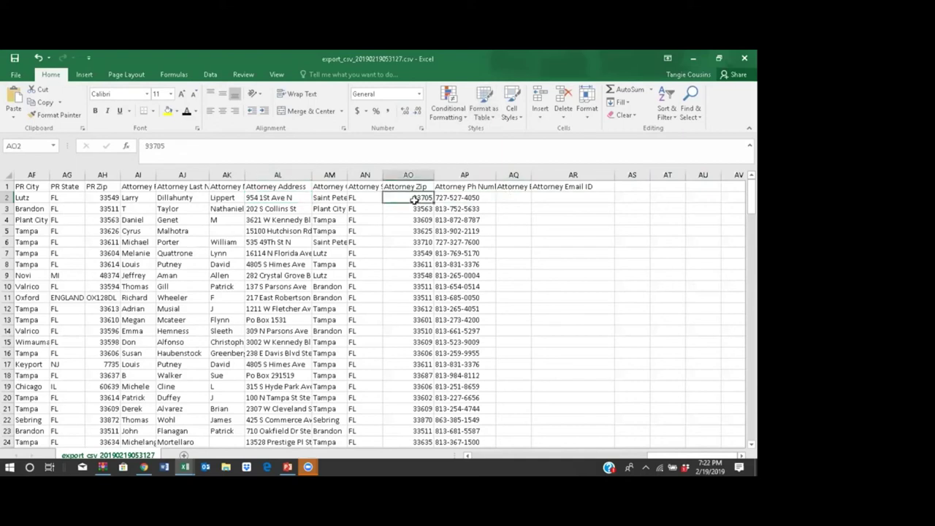
key(Left)
key(Left)
key(Left)
key(Left)
key(Left)
key(Left)
key(Left)
key(Left)
key(Left)
key(Left)
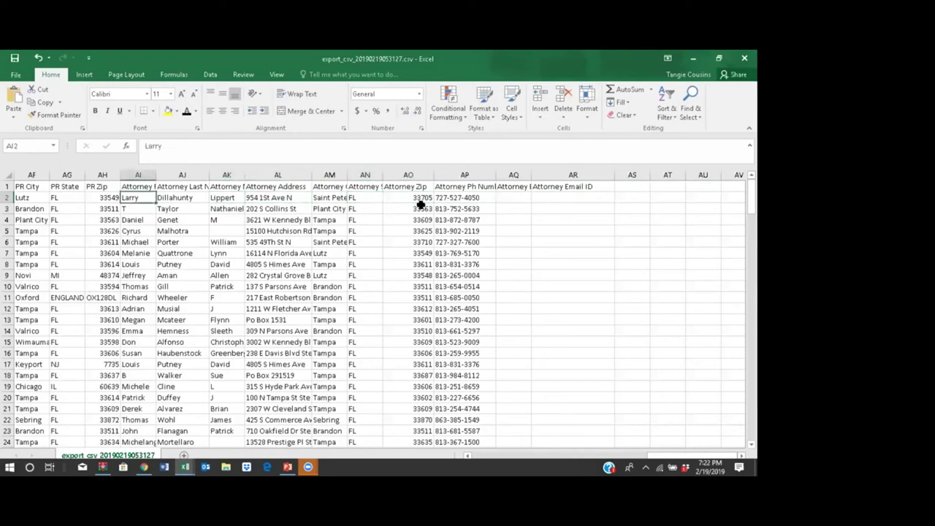
key(Left)
key(Left)
key(Left)
key(Left)
key(Left)
key(Left)
key(Left)
key(Left)
key(Left)
key(Left)
key(Left)
key(Left)
key(Left)
key(Left)
key(Left)
key(Left)
key(Left)
key(Left)
key(Left)
key(Left)
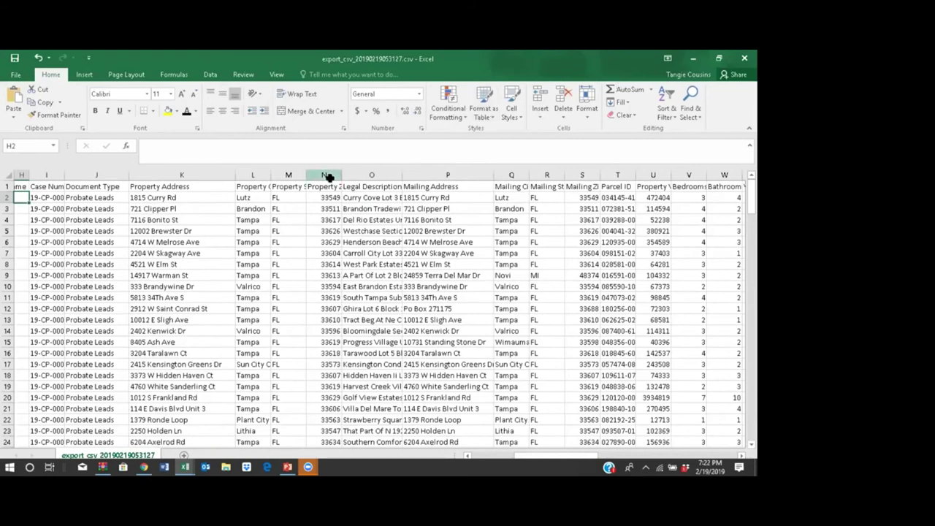
Step: Examine the first lead's property zip, mailing address and property details through the Bathroom column
key(Right)
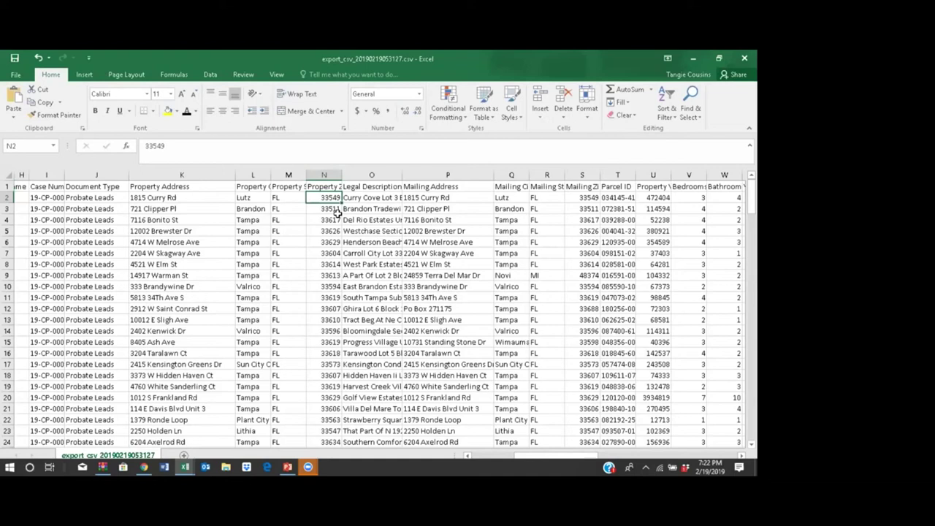
key(Right)
key(Right)
key(Right)
key(Right)
key(Right)
key(Right)
key(Right)
key(Right)
key(Right)
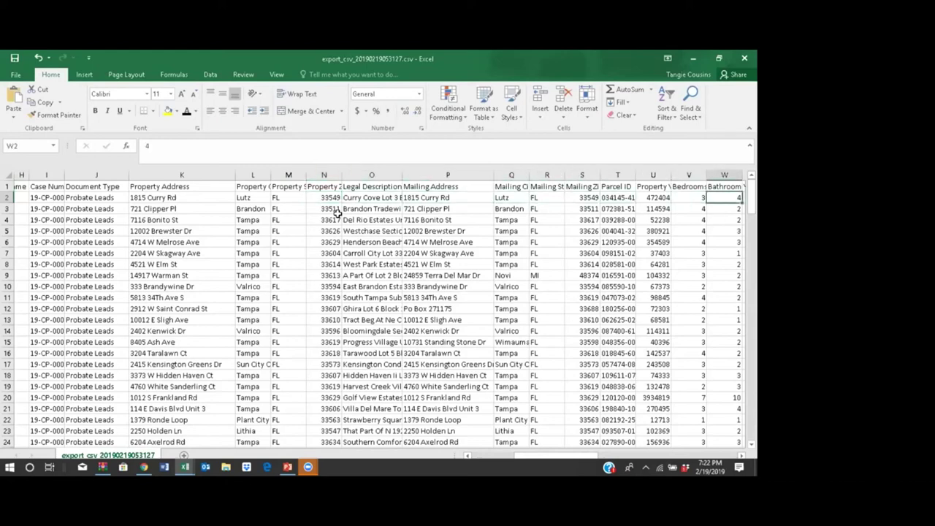
Step: Read the first lead's remaining fields from Bathroom through the PR and attorney columns to beyond Attorney Email ID
key(Right)
key(Right)
key(Right)
key(Right)
key(Right)
key(Right)
key(Right)
key(Right)
key(Right)
key(Right)
key(Right)
key(Right)
key(Right)
key(Right)
key(Right)
key(Right)
key(Right)
key(Right)
key(Right)
key(Right)
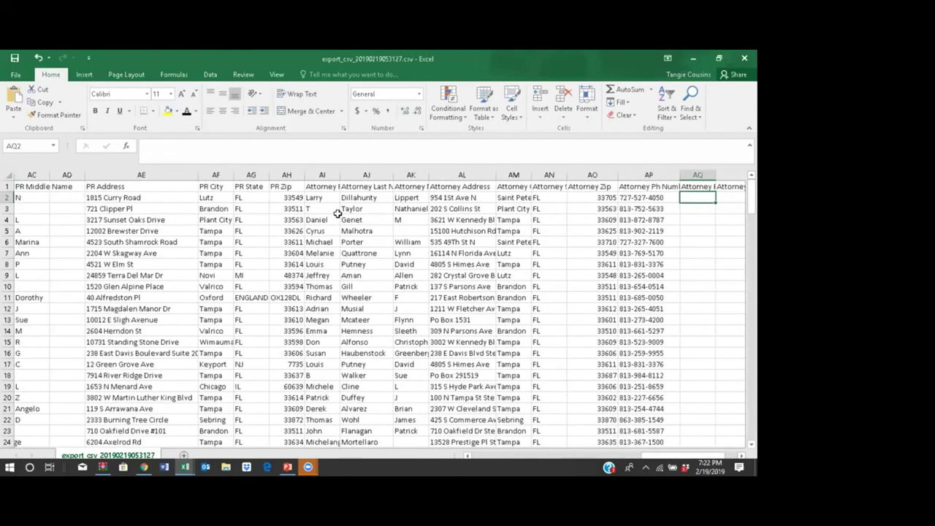
key(Right)
key(Right)
key(Right)
key(Right)
key(Right)
key(Right)
key(Right)
key(Right)
key(Right)
key(Right)
key(Right)
Step: Inspect the second lead's attorney fields from the state column back to PR Zip
click(125, 206)
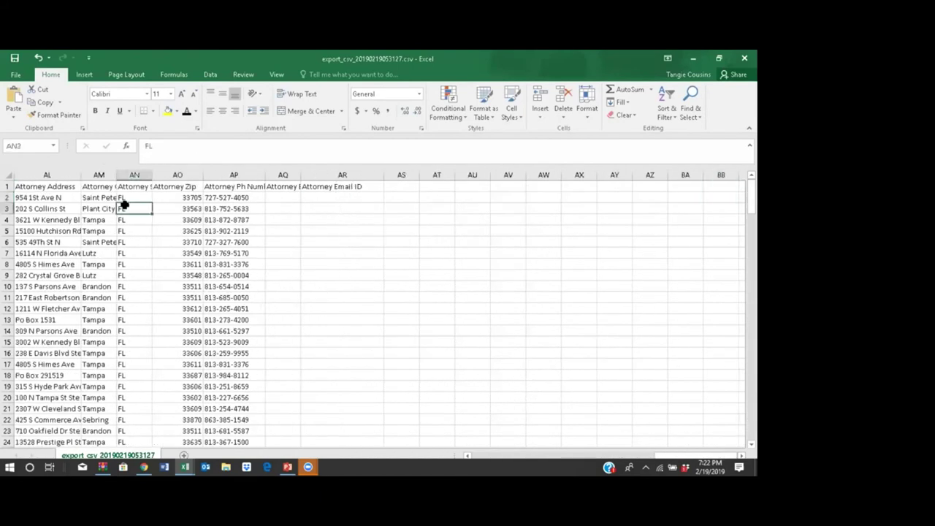
key(Left)
key(Left)
key(Left)
key(Left)
text(T)
key(Left)
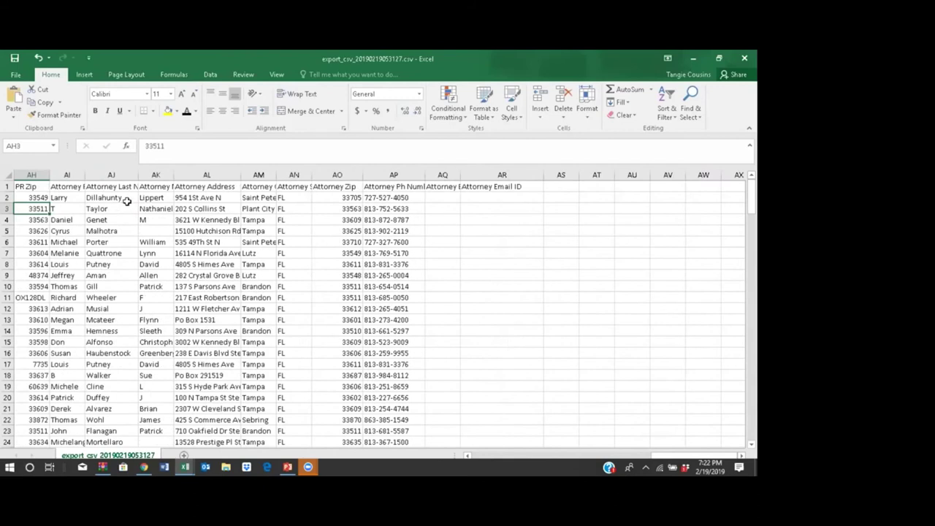
Step: Select the leads' attorney details from the attorney first name through the attorney phone number, starting at row 2
drag(63, 198, 366, 189)
scroll(361, 214, up, 5)
scroll(361, 214, up, 4)
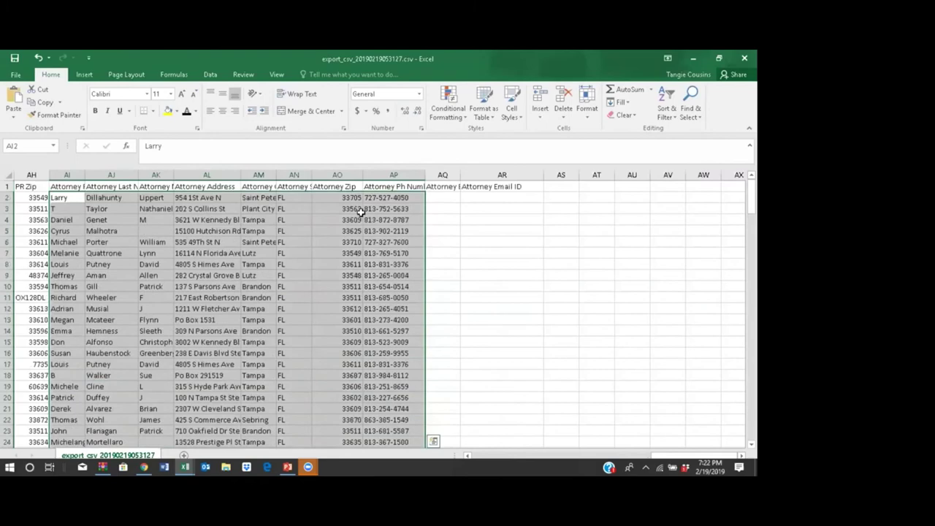
Step: Trace the first lead's row from the Attorney Zip column back to the S No column
click(360, 197)
key(Left)
key(Left)
key(Left)
key(Left)
key(Left)
key(Left)
key(Left)
key(Left)
key(Left)
key(Left)
key(Left)
key(Left)
key(Left)
key(Left)
key(Left)
key(Left)
key(Left)
key(Left)
key(Left)
key(Left)
key(Left)
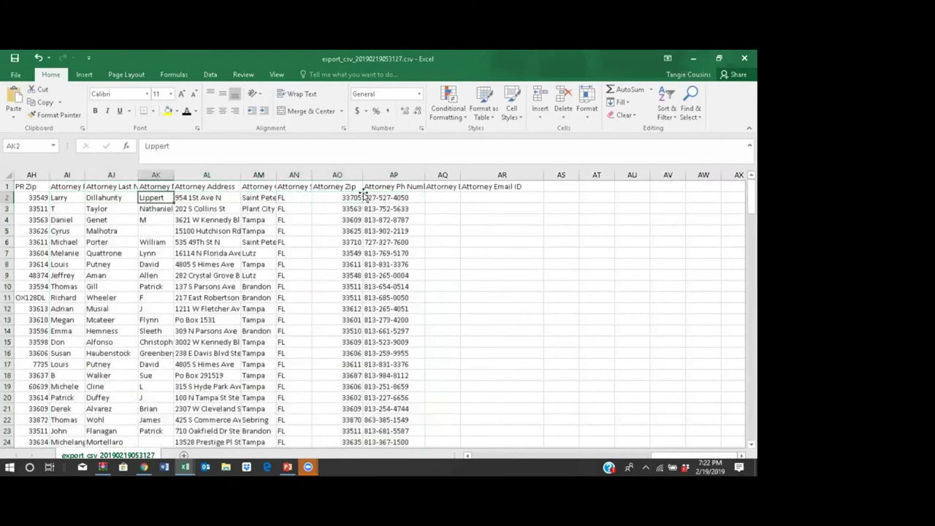
key(Left)
key(Left)
key(Left)
key(Left)
key(Left)
key(Left)
key(Left)
key(Left)
key(Left)
key(Left)
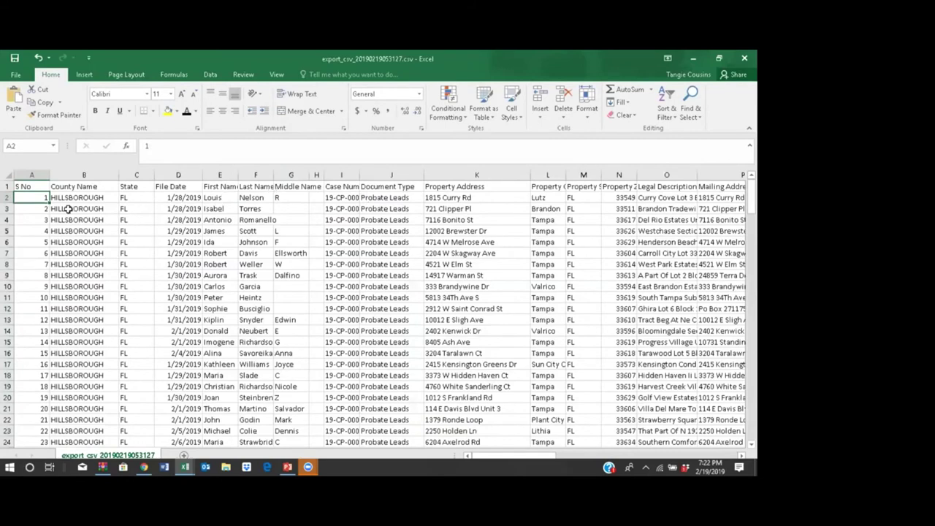
Step: Examine the leads' county, state, name and property columns, following the third lead's row through Year Built and property type
click(70, 209)
click(145, 234)
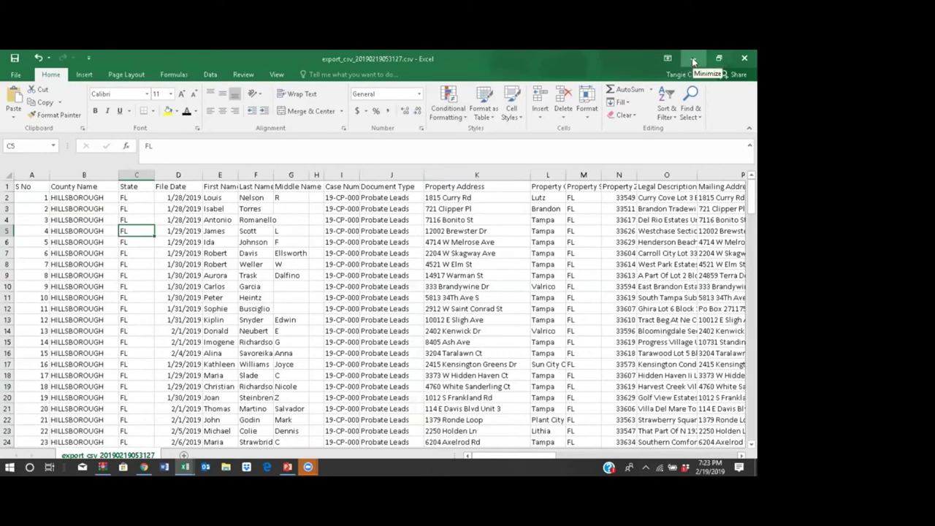
click(294, 205)
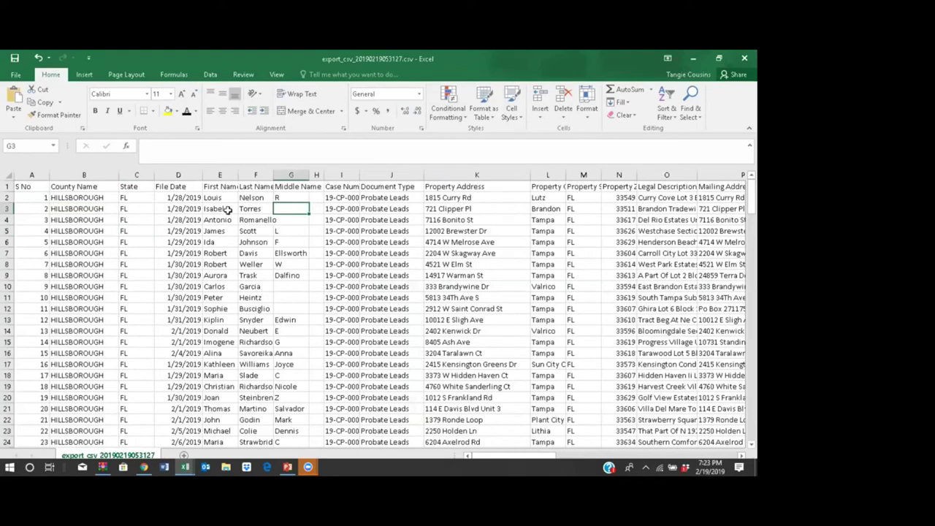
click(475, 216)
key(Right)
key(Right)
key(Right)
key(Right)
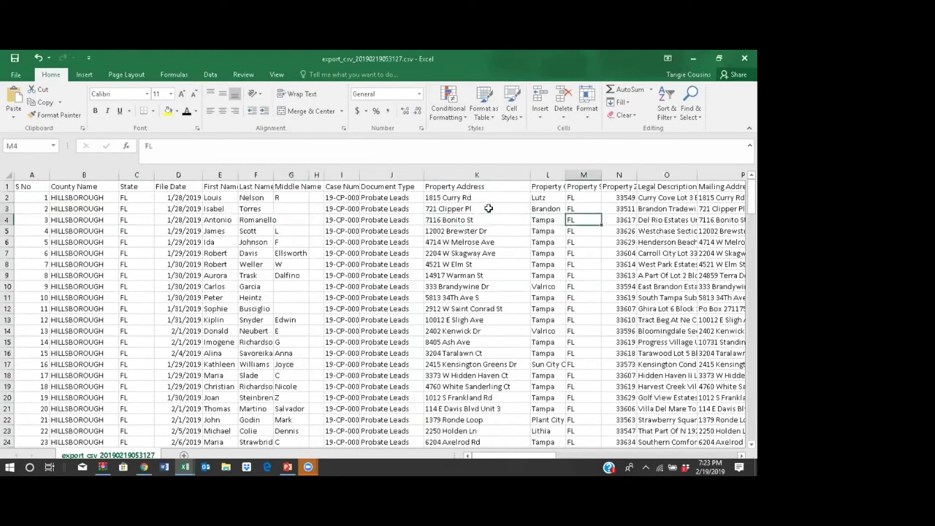
key(Right)
key(Right)
key(Right)
key(Right)
key(Right)
key(Right)
key(Right)
key(Right)
key(Right)
key(Right)
key(Right)
key(Right)
key(Right)
key(Right)
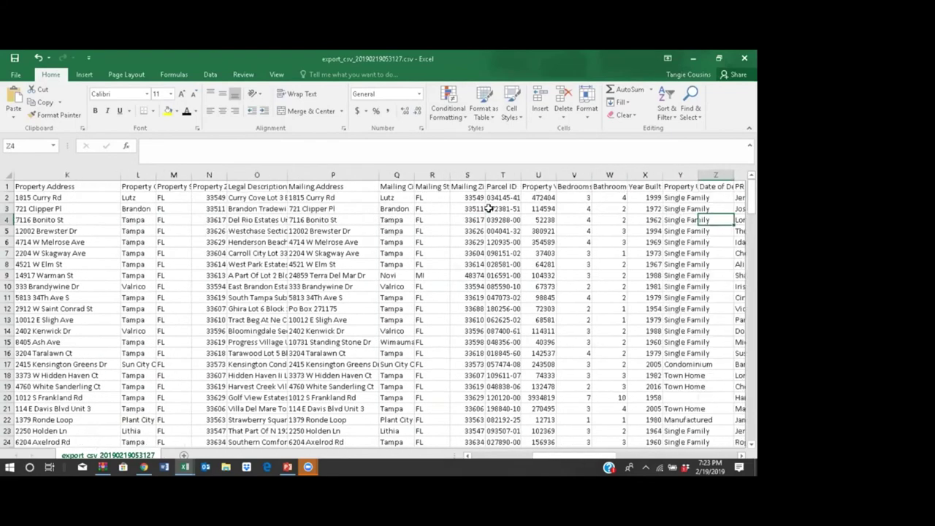
Step: Read the third lead's PR name and address fields and its attorney fields through Attorney Zip
key(Right)
key(Right)
key(Right)
key(Right)
key(Right)
key(Right)
key(Right)
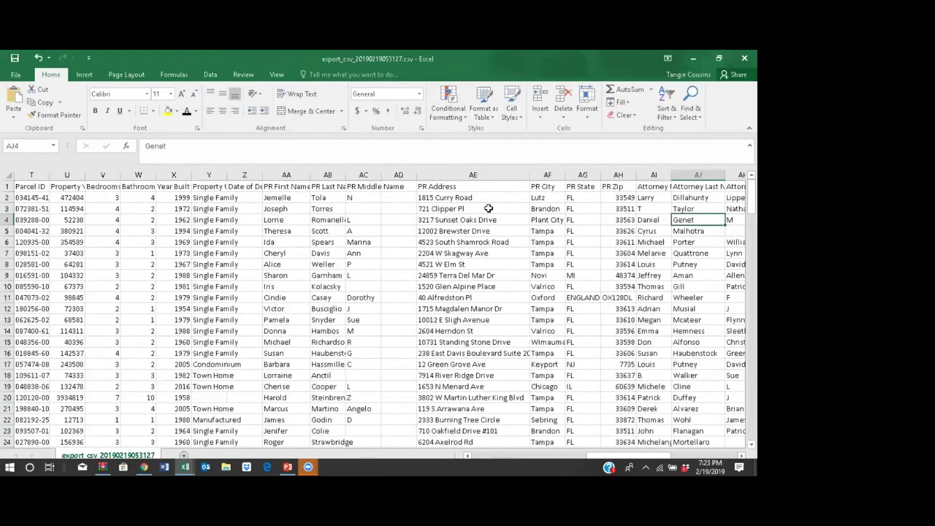
key(Right)
key(Right)
key(Right)
key(Right)
key(Right)
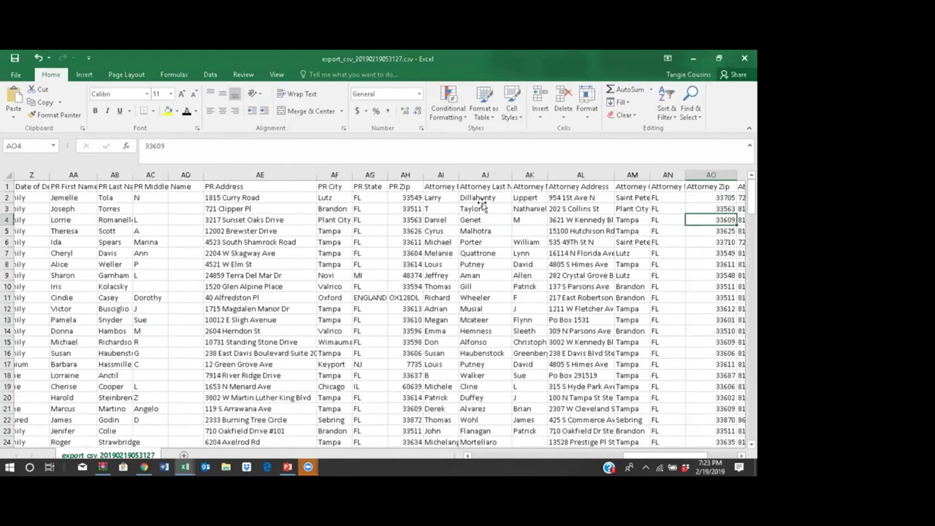
Step: Inspect the second lead's PR Zip and attorney fields, finishing on the Attorney Email ID header
click(485, 208)
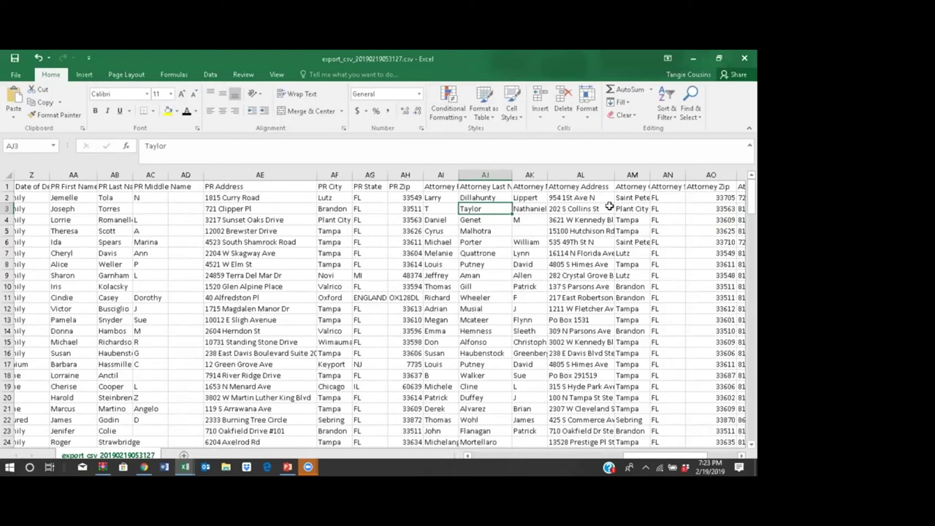
click(411, 206)
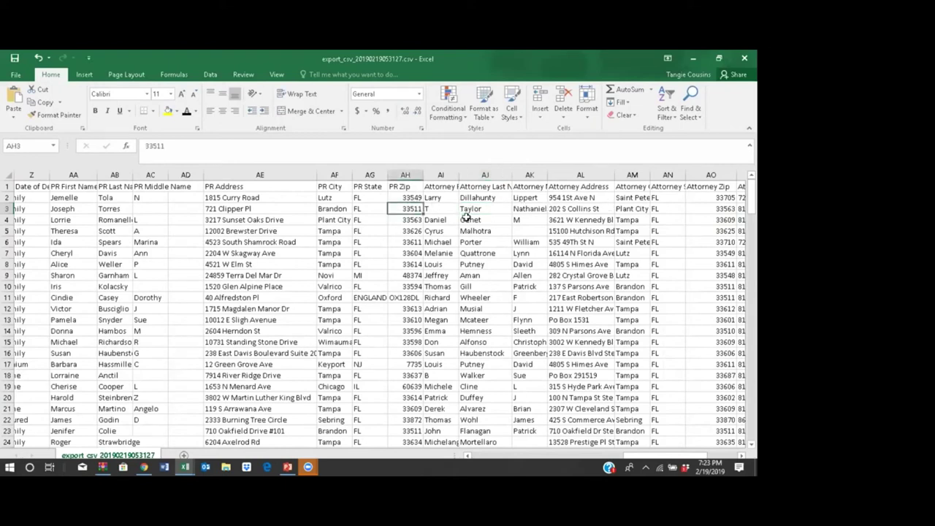
key(Right)
key(Right)
key(Right)
key(Right)
key(Right)
key(Right)
key(Right)
key(Right)
key(Right)
key(Right)
key(Right)
key(Up)
key(Up)
key(Left)
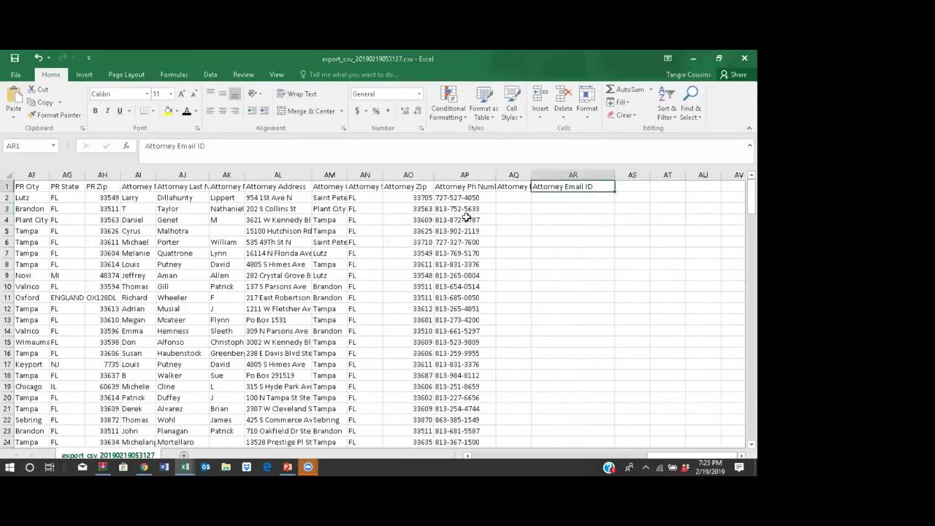
Step: Read the column headers from Attorney Email ID back to S No
key(Left)
key(Left)
key(Left)
key(Left)
key(Left)
key(Left)
key(Left)
key(Left)
key(Left)
key(Left)
key(Left)
key(Left)
key(Left)
key(Left)
key(Left)
key(Left)
key(Left)
key(Left)
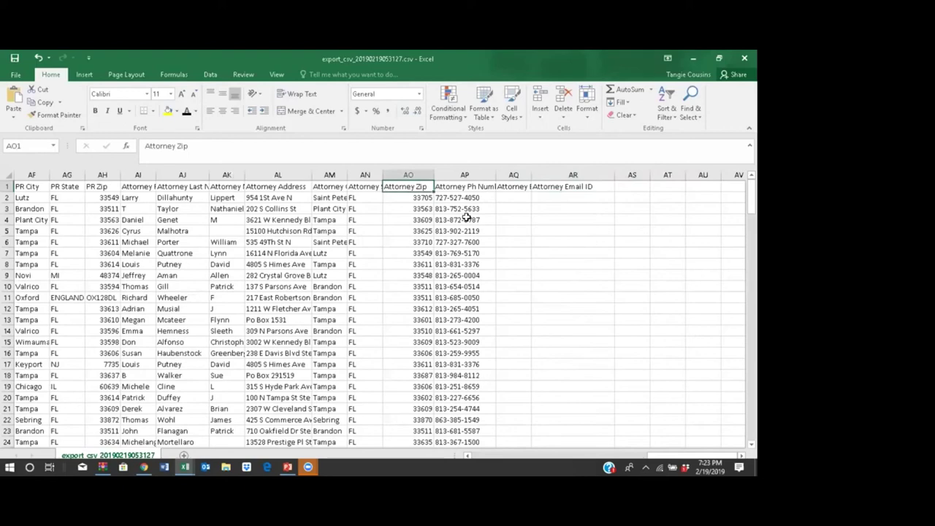
key(Left)
key(Left)
key(Left)
key(Left)
key(Left)
key(Left)
key(Left)
key(Left)
key(Left)
key(Left)
key(Left)
key(Left)
key(Left)
key(Left)
key(Left)
key(Left)
key(Left)
key(Left)
key(Left)
key(Left)
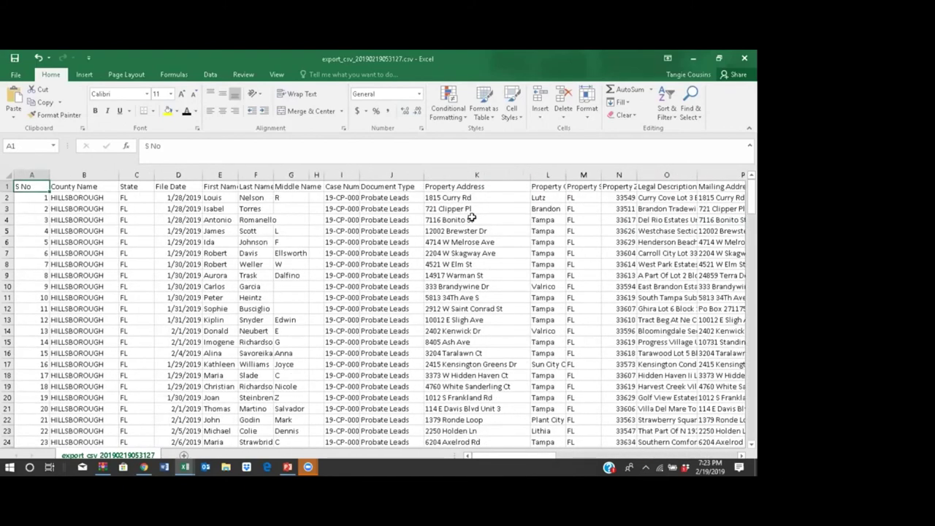
click(471, 217)
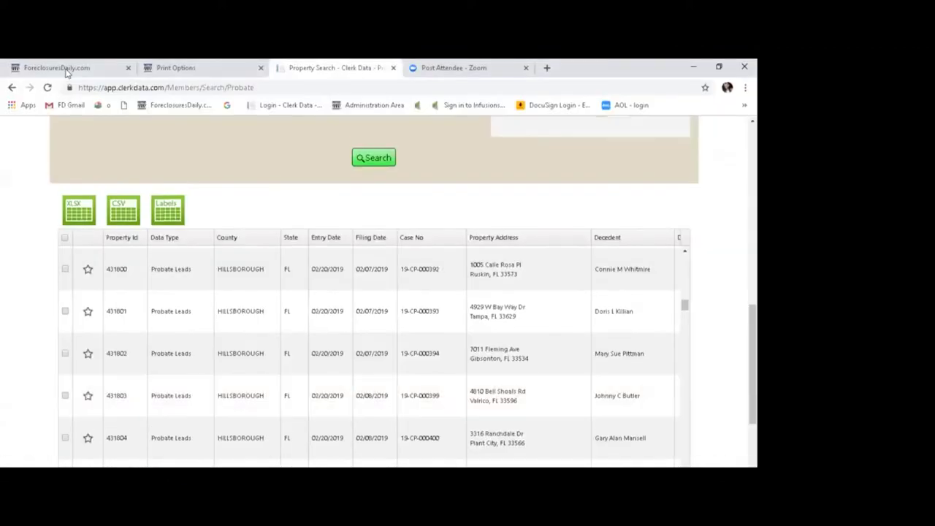
Step: Review the ForeclosuresDaily.com property search form in the browser, covering its search types, Florida county list and date filters
click(64, 66)
scroll(330, 231, up, 3)
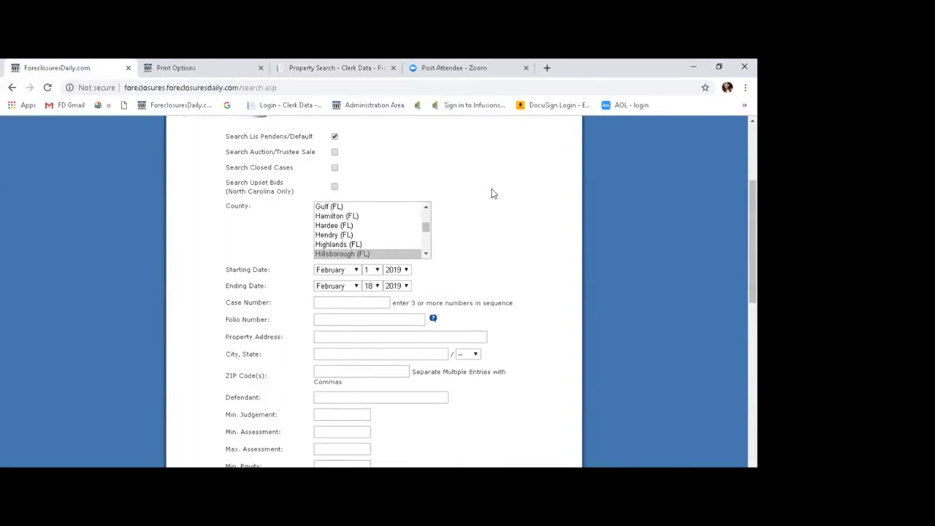
scroll(486, 201, up, 3)
scroll(471, 241, down, 2)
scroll(463, 270, down, 4)
scroll(371, 244, up, 5)
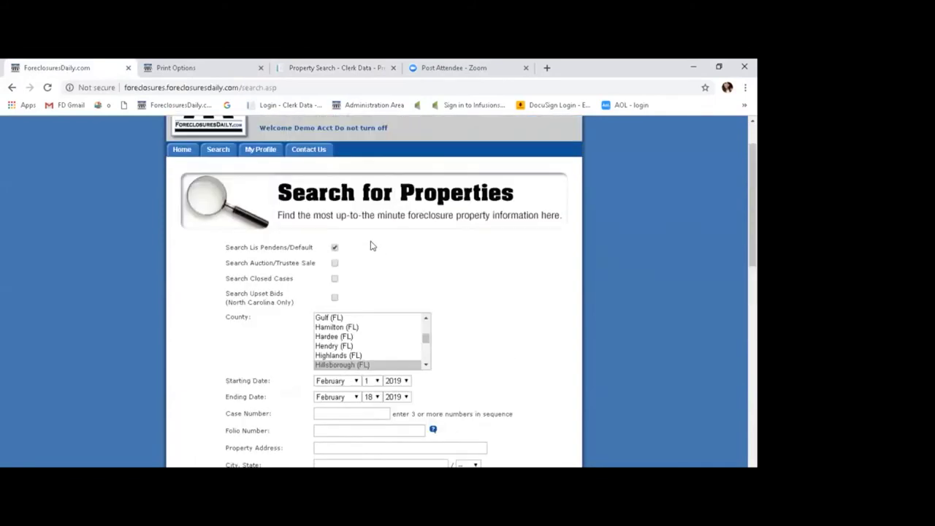
scroll(371, 244, down, 2)
scroll(370, 244, up, 1)
scroll(380, 240, down, 2)
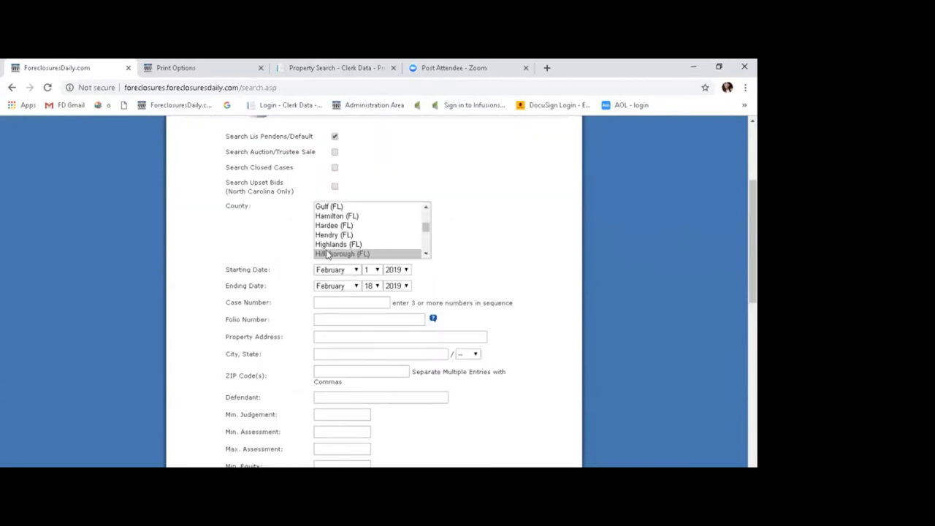
scroll(325, 252, down, 3)
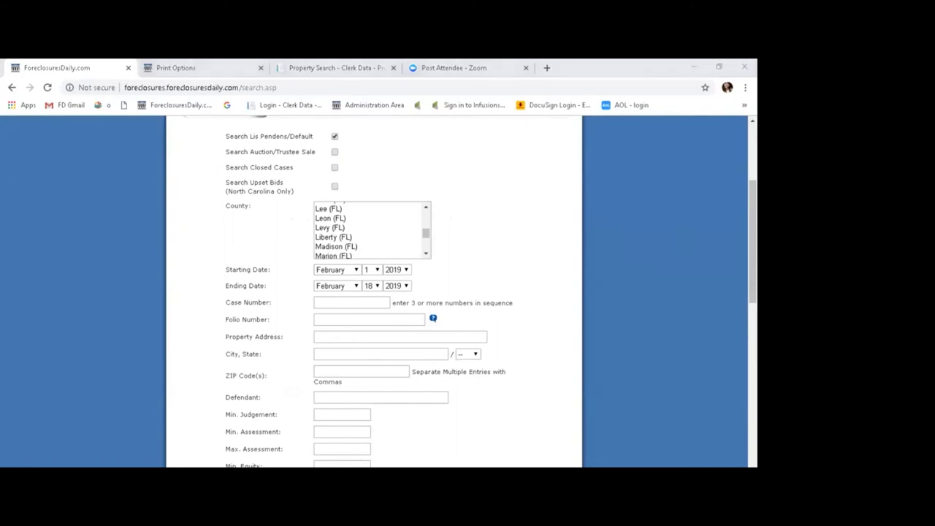
Step: Switch to the ForeclosuresDailyVIP CSV export in Excel and widen the case_number column to fit its contents
click(661, 91)
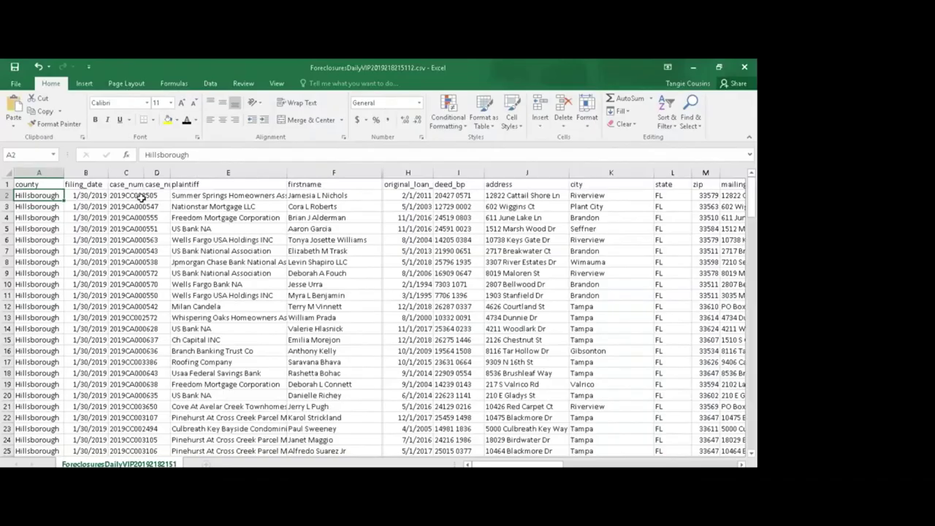
click(136, 195)
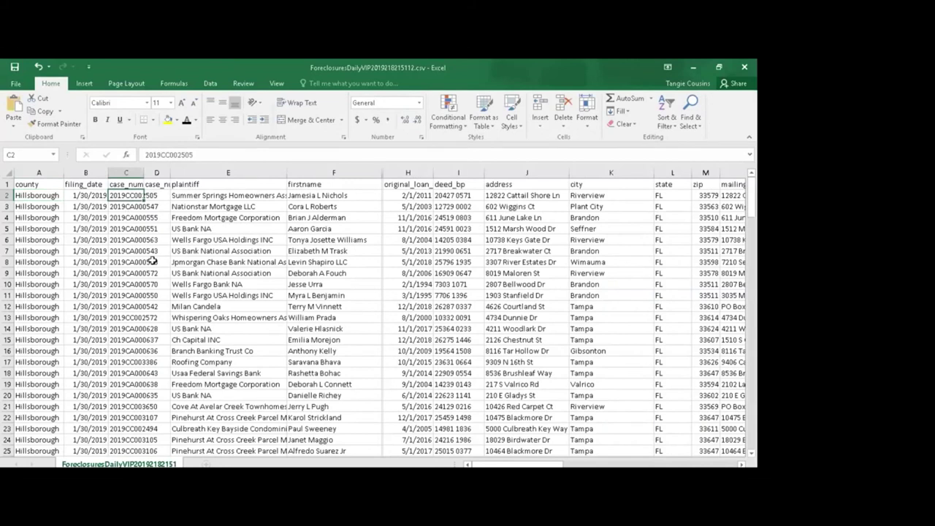
double_click(143, 172)
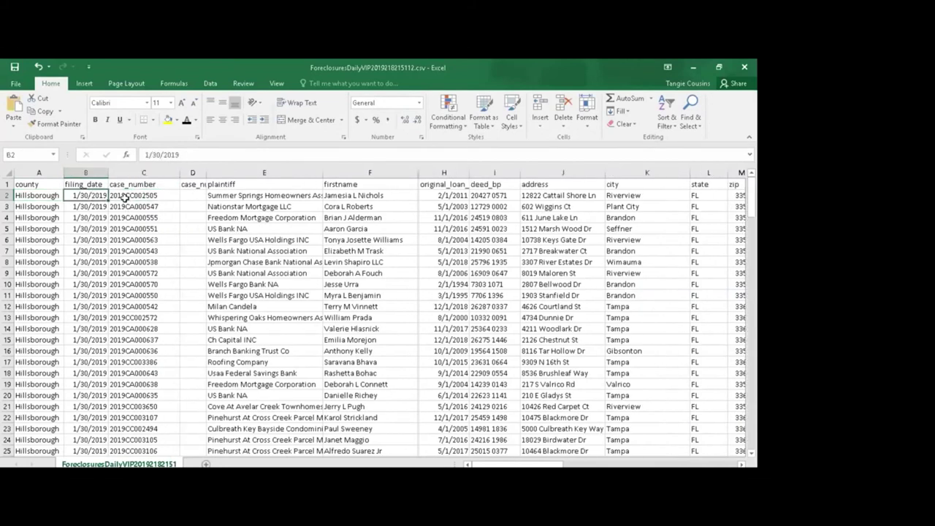
Step: Inspect the second foreclosure record's plaintiff, firstname, original loan date and deed_bp fields
click(226, 206)
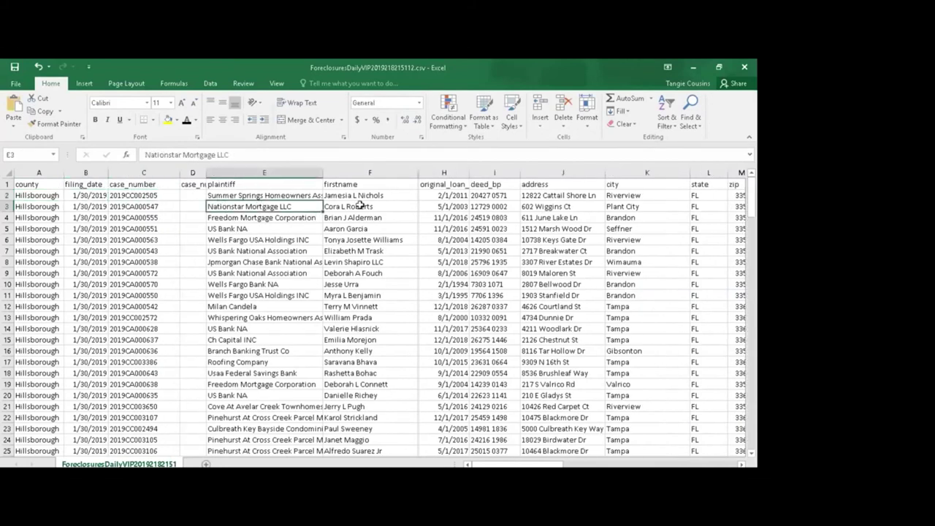
click(360, 206)
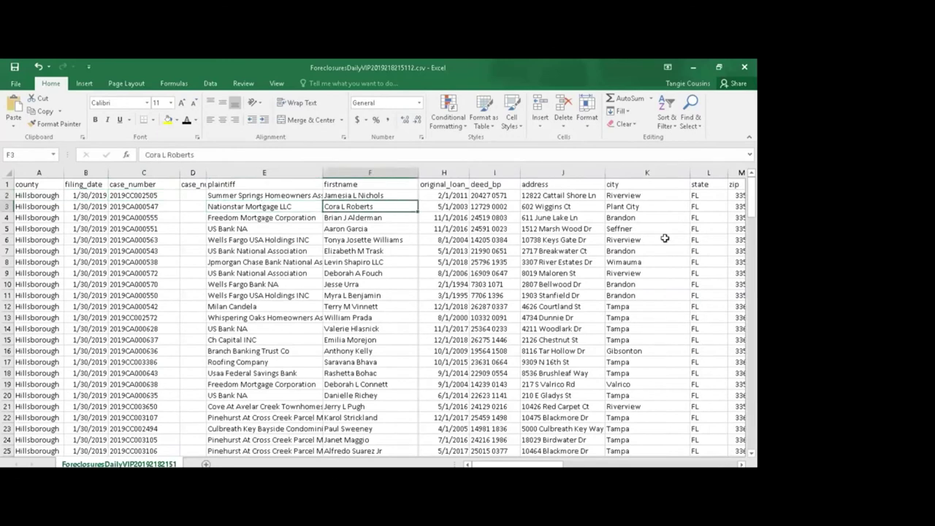
key(Right)
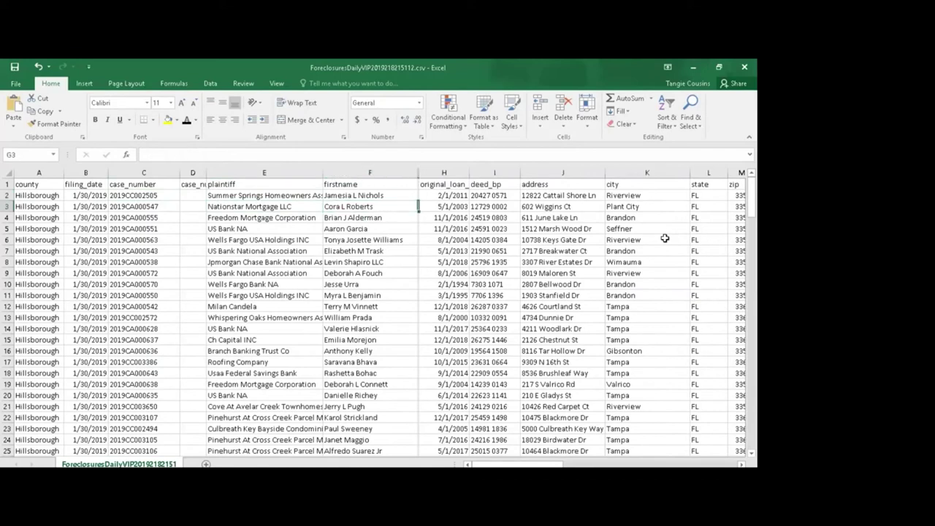
key(Right)
key(Right)
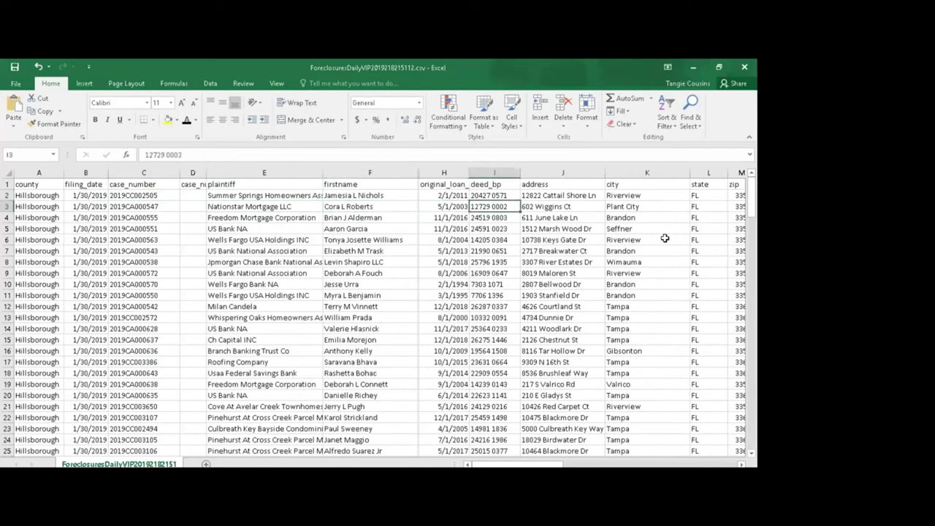
click(252, 208)
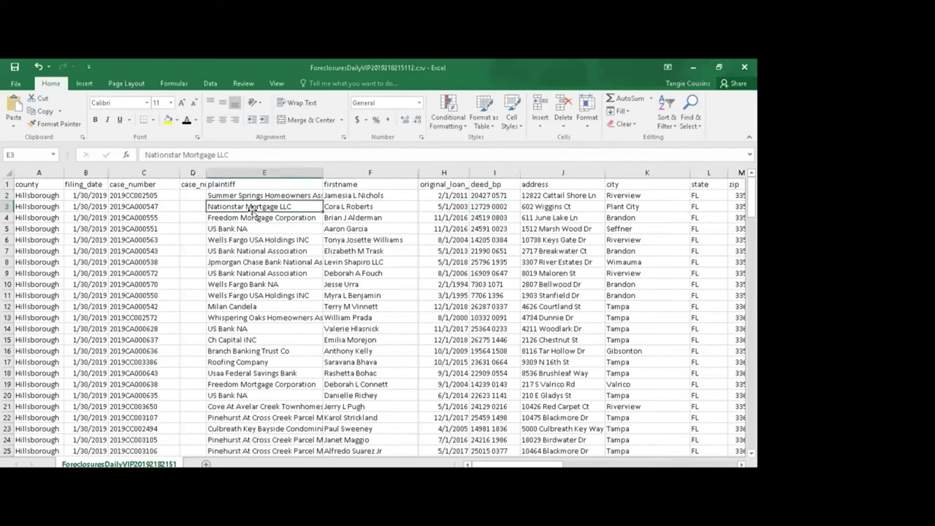
Step: Browse plaintiffs and defendant names further down the foreclosure list and return to the first record's firstname field
scroll(283, 246, down, 2)
click(235, 241)
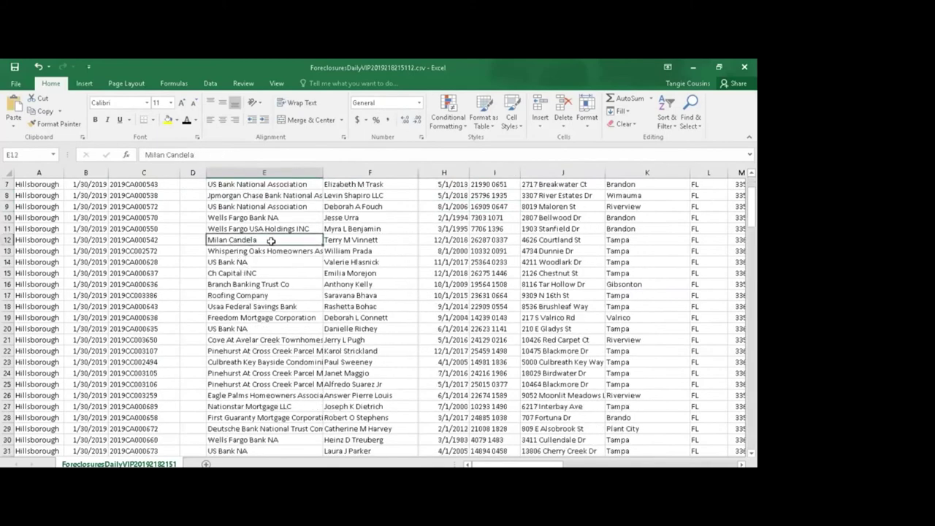
click(339, 194)
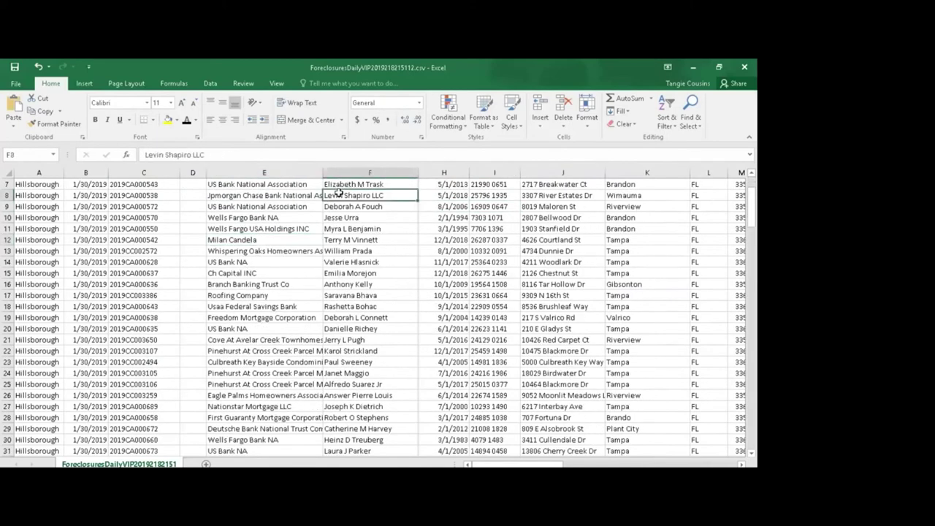
scroll(344, 199, up, 2)
click(349, 204)
click(353, 196)
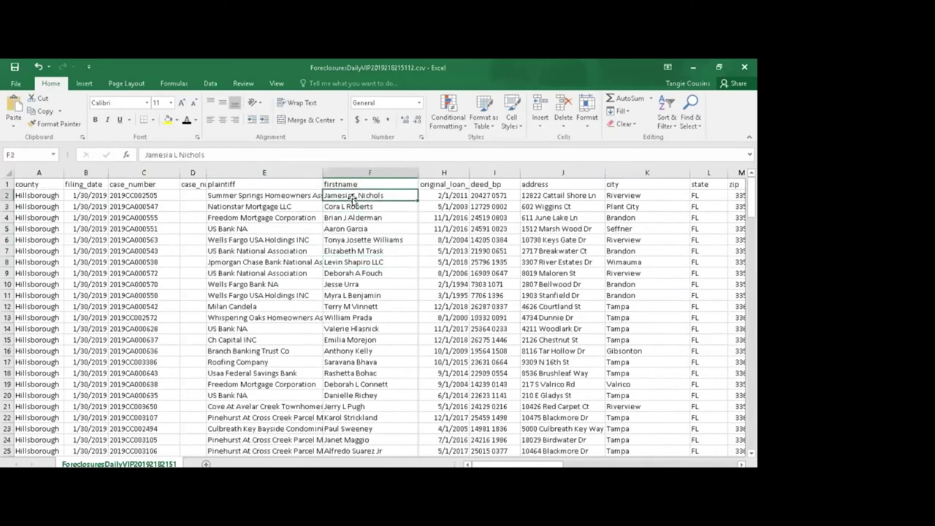
Step: Inspect the first foreclosure record's original loan date, deed_bp, property address and mailing address fields
key(Right)
key(Right)
key(Right)
key(Right)
key(Right)
key(Right)
key(Right)
key(Right)
key(Right)
key(Right)
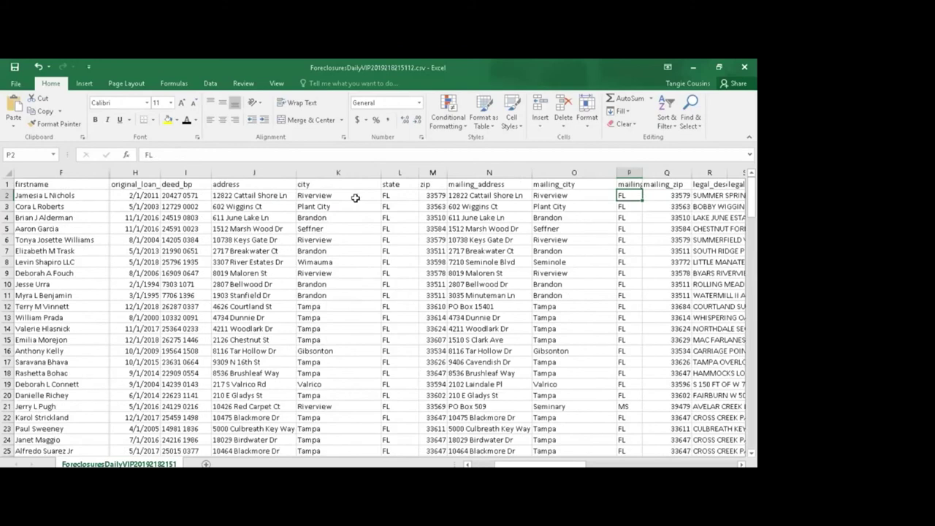
Step: Examine the first record's mailing_zip, legal description, folio_number, property_type, construction, bathroom, bedroom and square footage fields
key(Right)
key(Right)
key(Right)
key(Right)
key(Right)
key(Right)
key(Right)
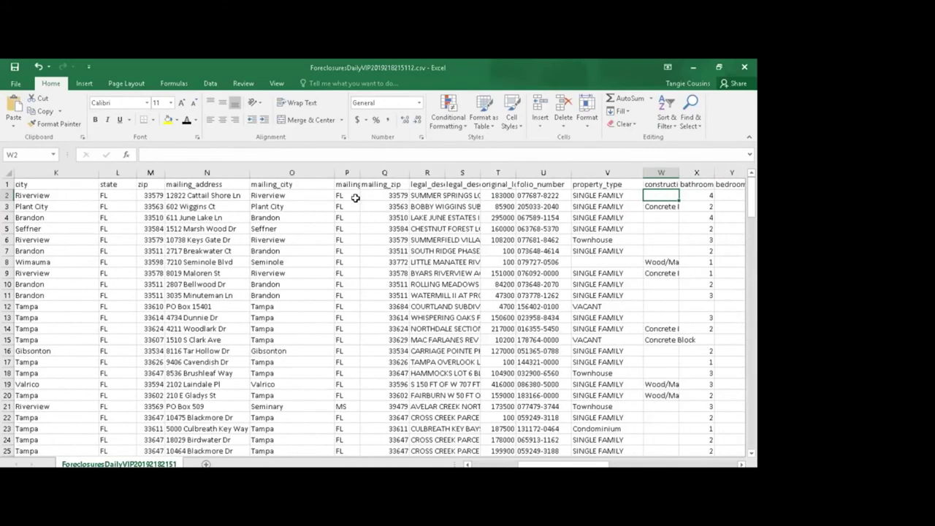
key(Right)
key(Right)
key(Right)
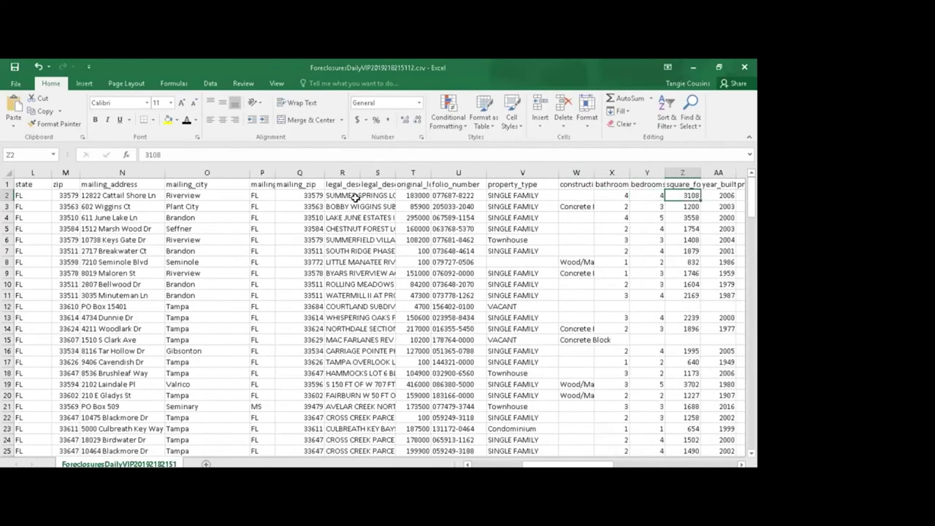
Step: Examine the first record's year_built, prior sale and total_assessment fields
key(Right)
key(Right)
key(Right)
key(Right)
key(Right)
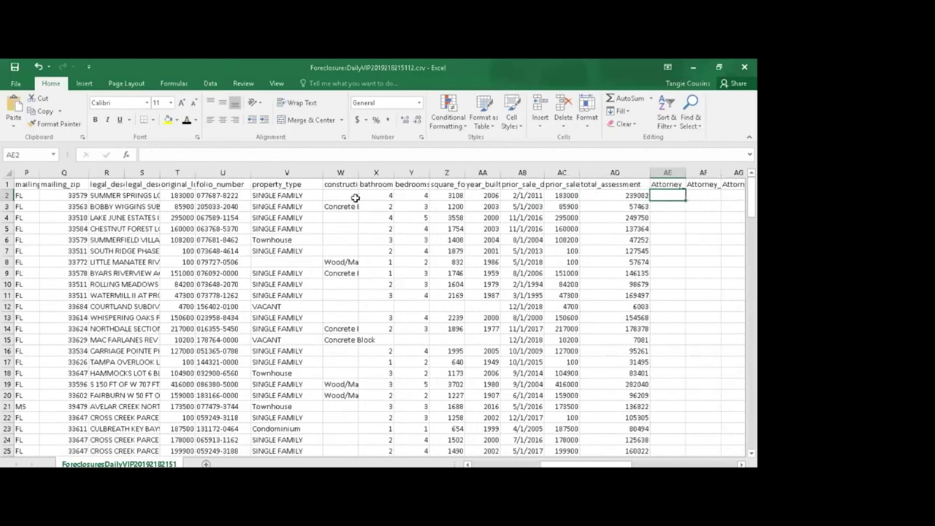
drag(322, 195, 380, 218)
drag(417, 386, 520, 408)
click(583, 196)
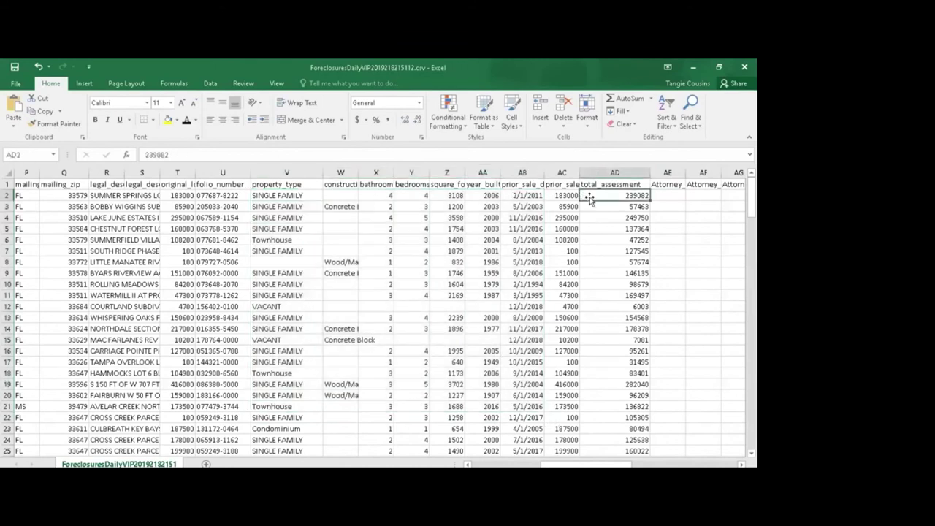
Step: Inspect the attorney, JustMarket and Extras columns at the end of the first record
key(Right)
key(Right)
key(Right)
key(Right)
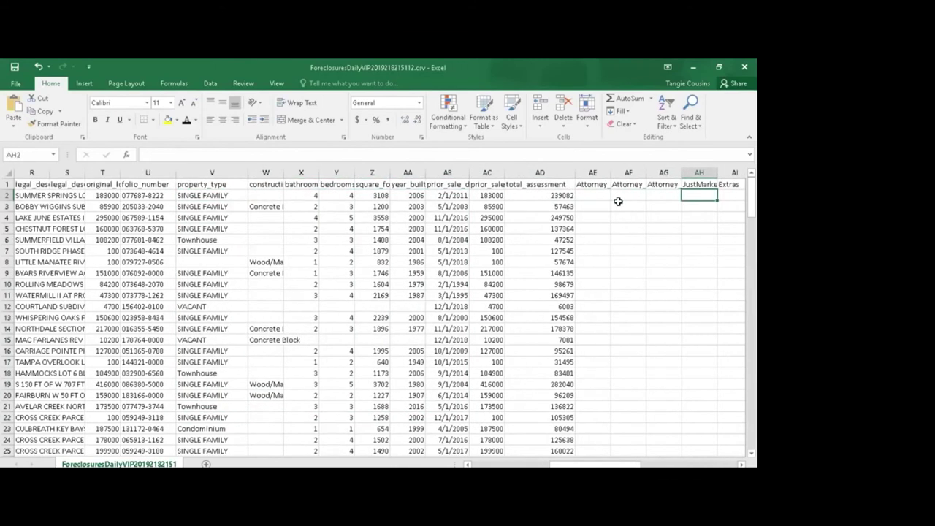
key(Right)
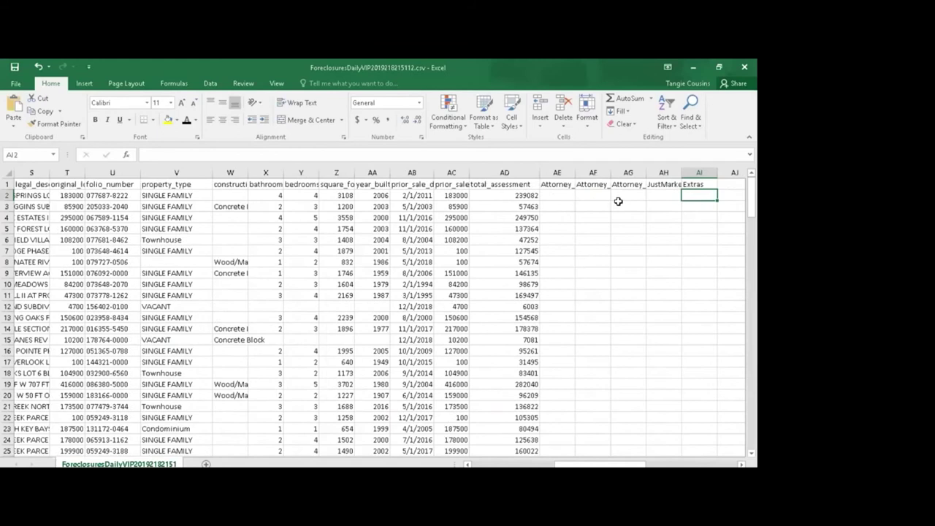
key(Right)
key(Left)
key(Left)
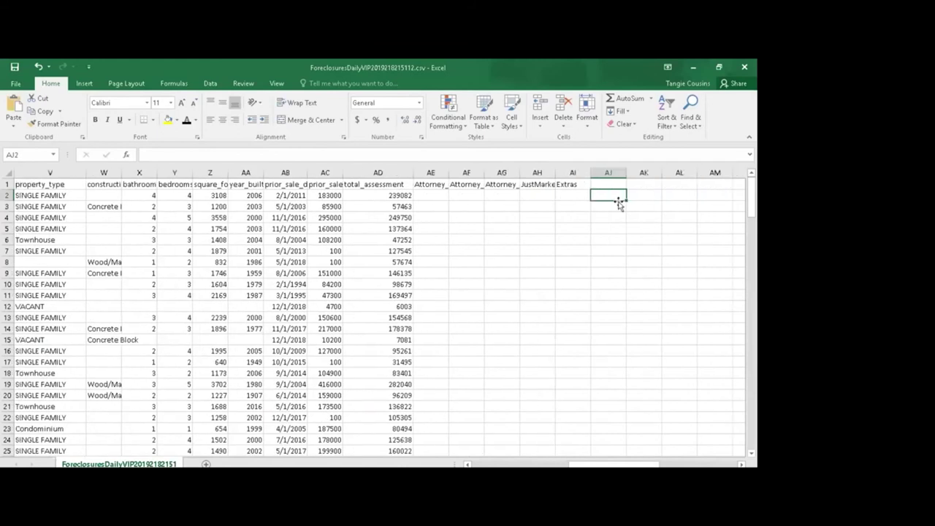
key(Left)
key(Left)
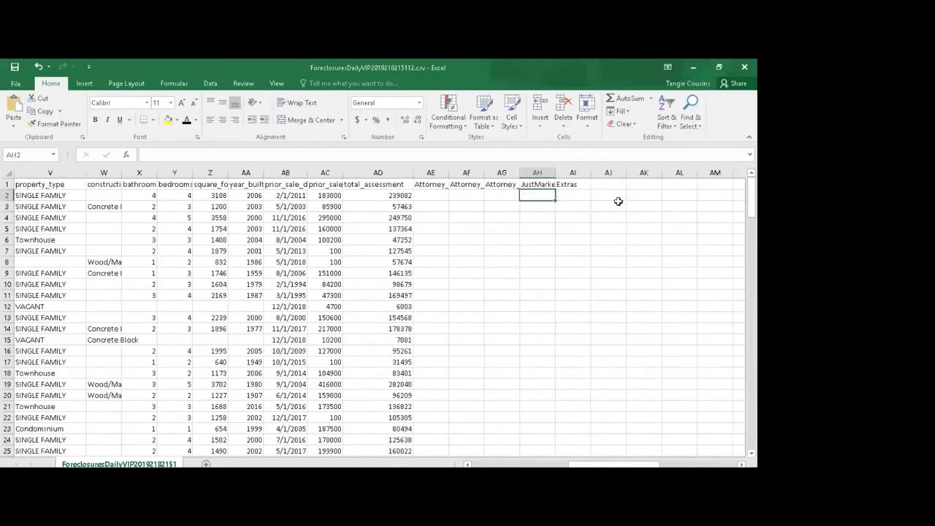
Step: Go back across the first record's fields to its county cell in A2
key(Left)
key(Left)
key(Left)
key(Left)
key(Left)
key(Left)
key(Left)
key(Left)
key(Left)
key(Left)
key(Left)
key(Left)
key(Left)
key(Left)
key(Left)
key(Left)
key(Left)
key(Left)
key(Left)
key(Left)
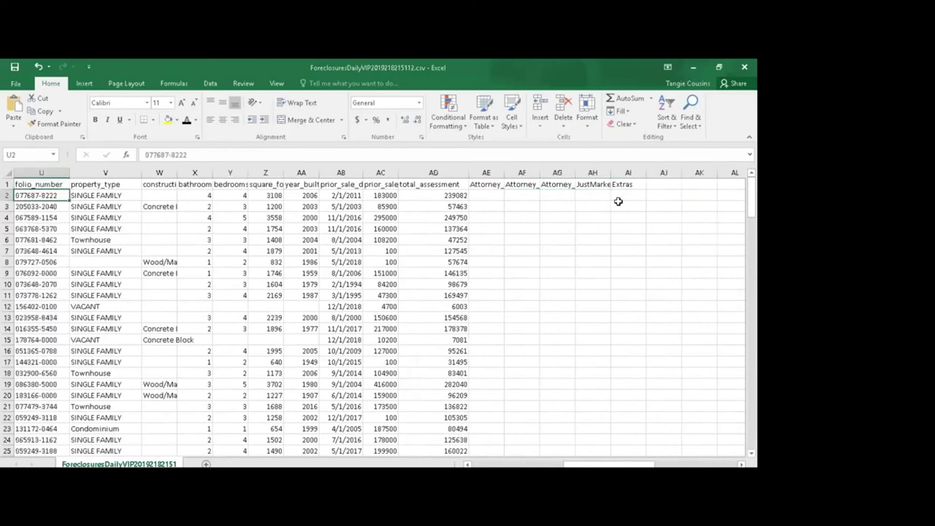
key(Left)
key(Left)
key(Left)
key(Left)
key(Left)
key(Left)
key(Left)
key(Left)
key(Left)
key(Left)
key(Left)
key(Left)
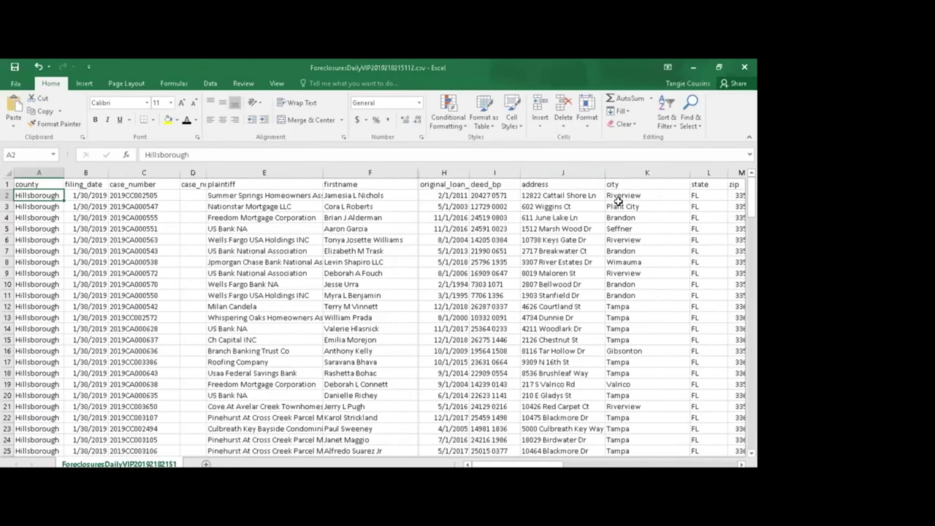
Step: Look further down the list and highlight the blank loan, deed, address and city cells H58:K62
scroll(182, 275, down, 3)
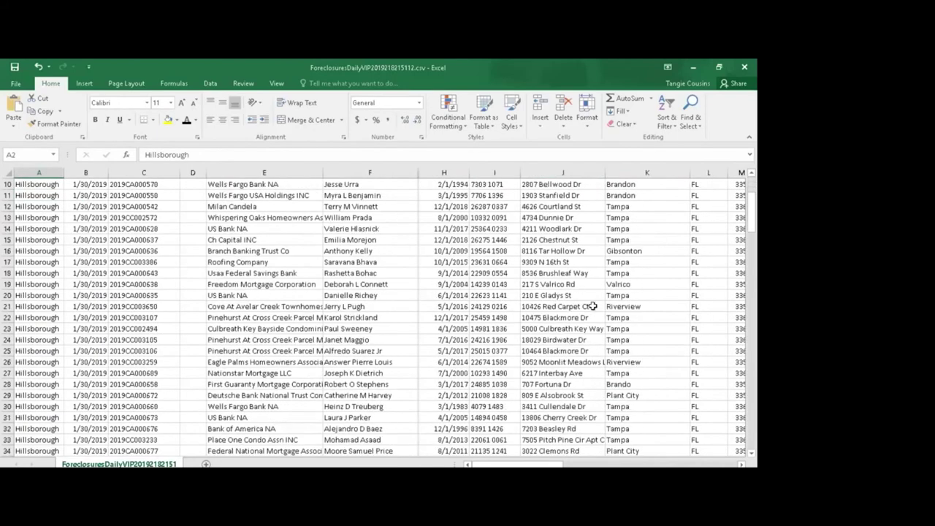
scroll(249, 293, down, 3)
scroll(252, 301, down, 10)
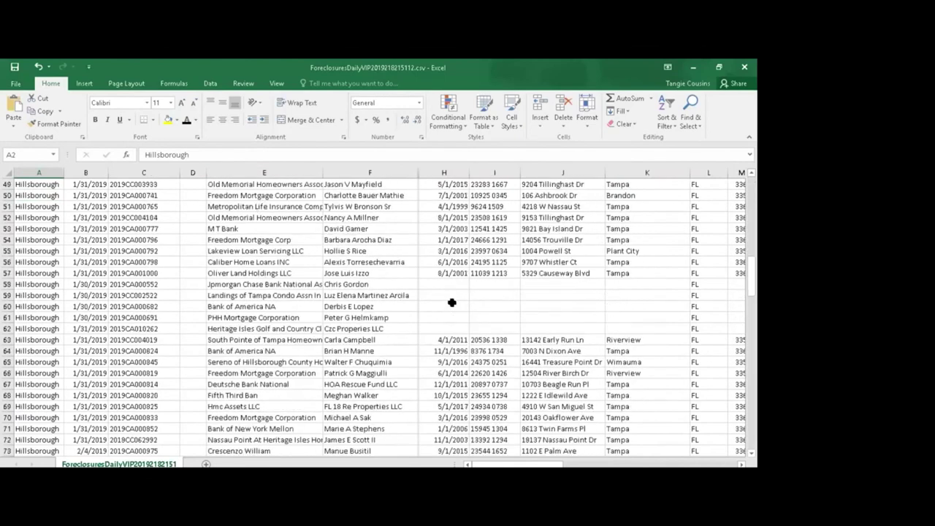
drag(451, 284, 621, 328)
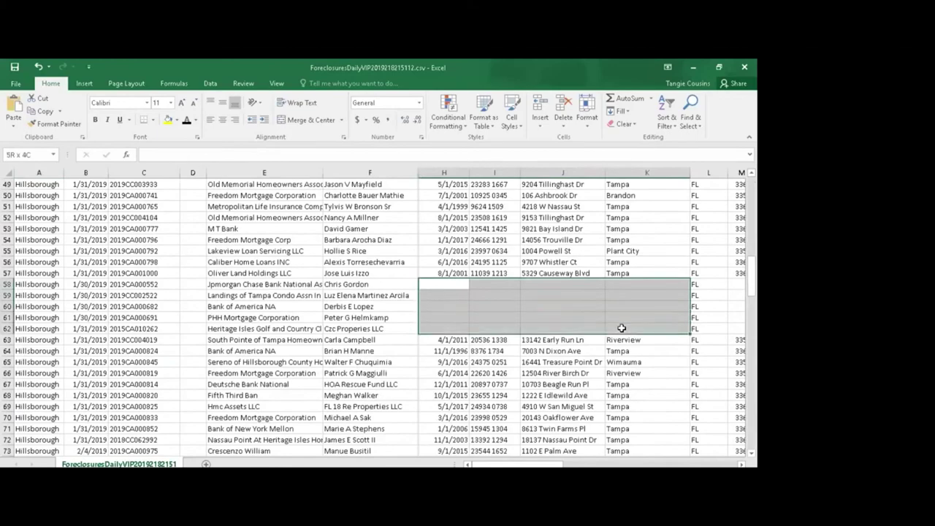
click(372, 261)
scroll(372, 259, up, 1)
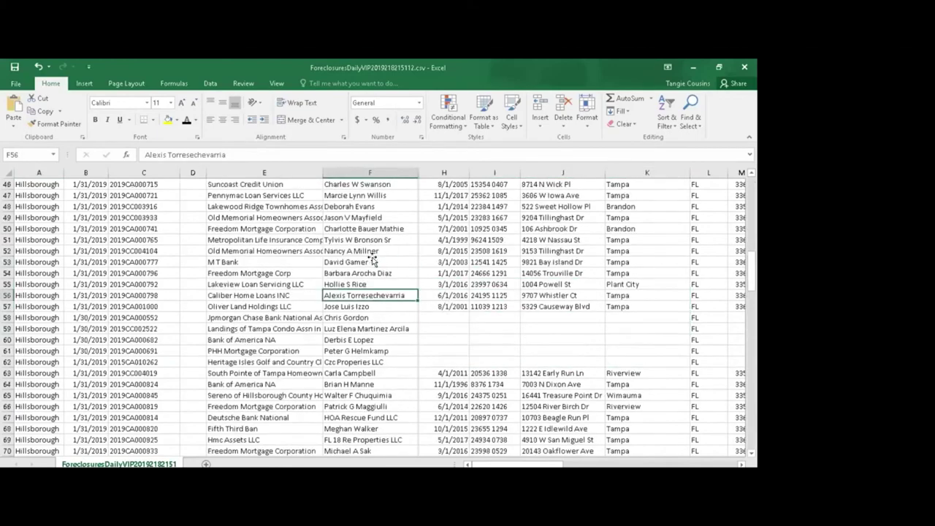
scroll(372, 260, up, 15)
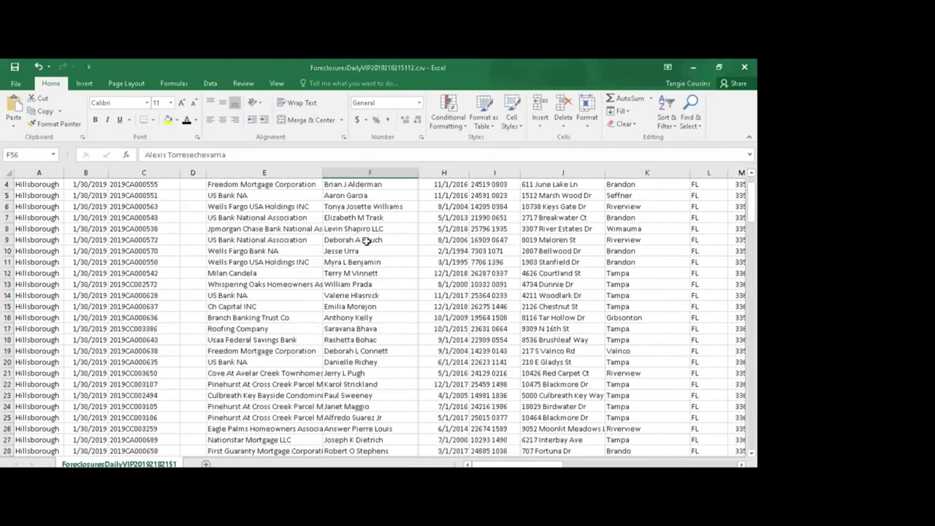
Step: Check the first record's firstname, plaintiff and county fields, and the filing_date of the two records below it
click(359, 199)
key(Left)
key(Left)
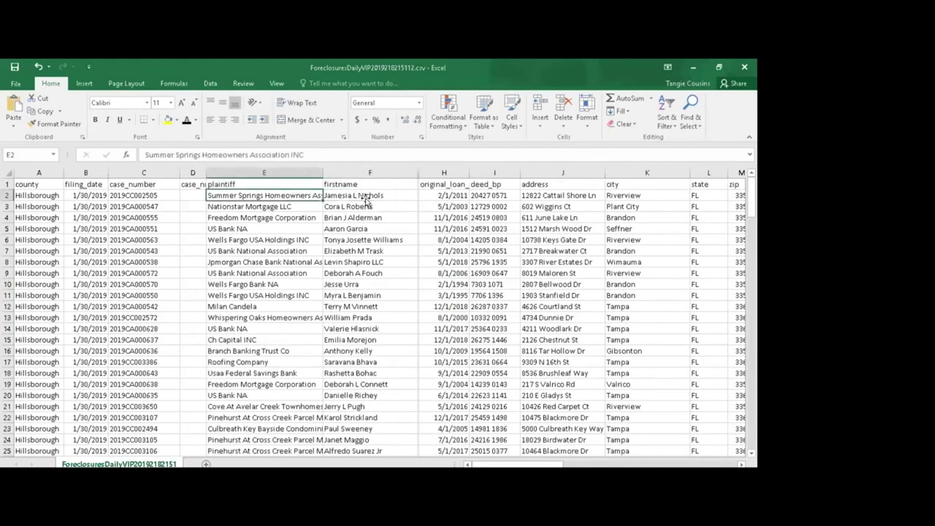
key(Left)
key(Left)
key(Left)
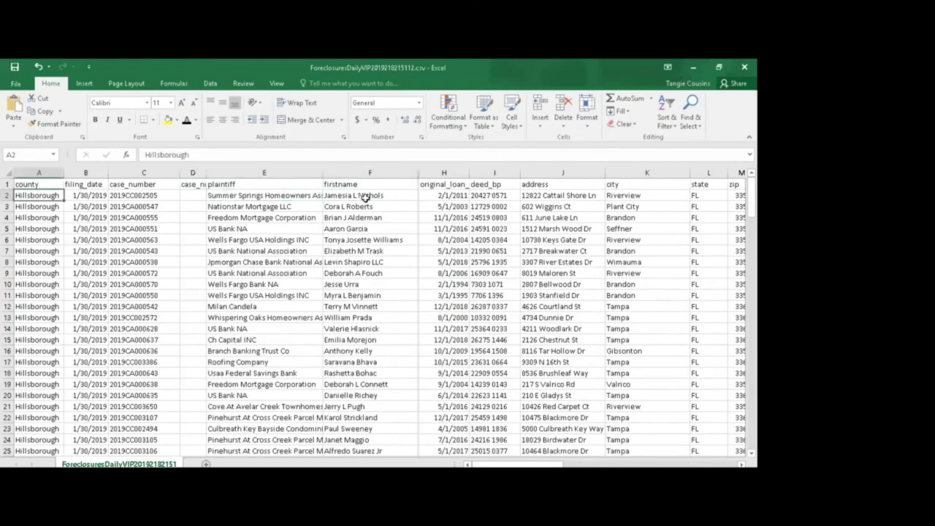
click(364, 197)
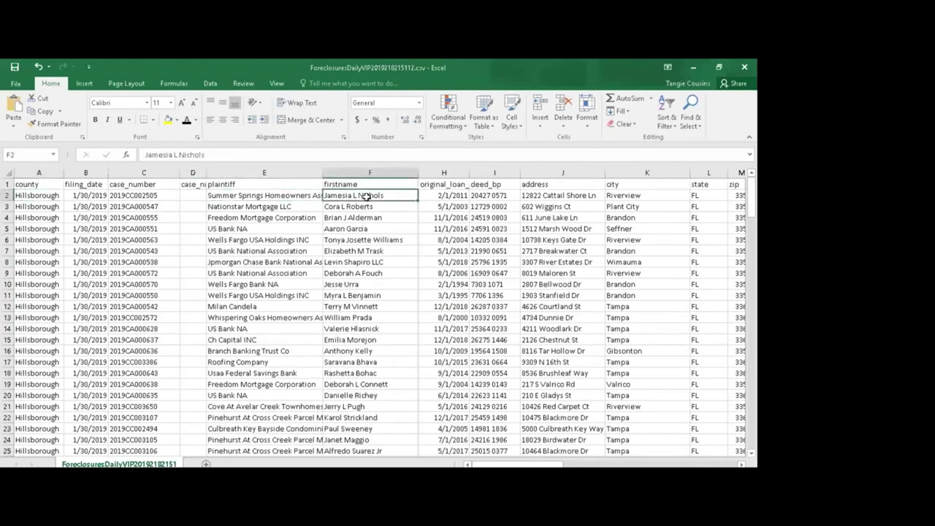
click(82, 207)
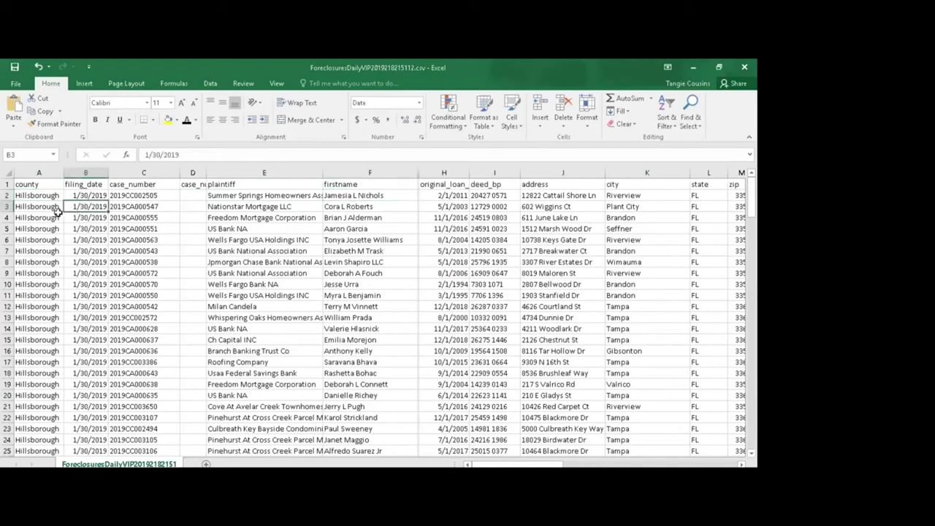
click(67, 218)
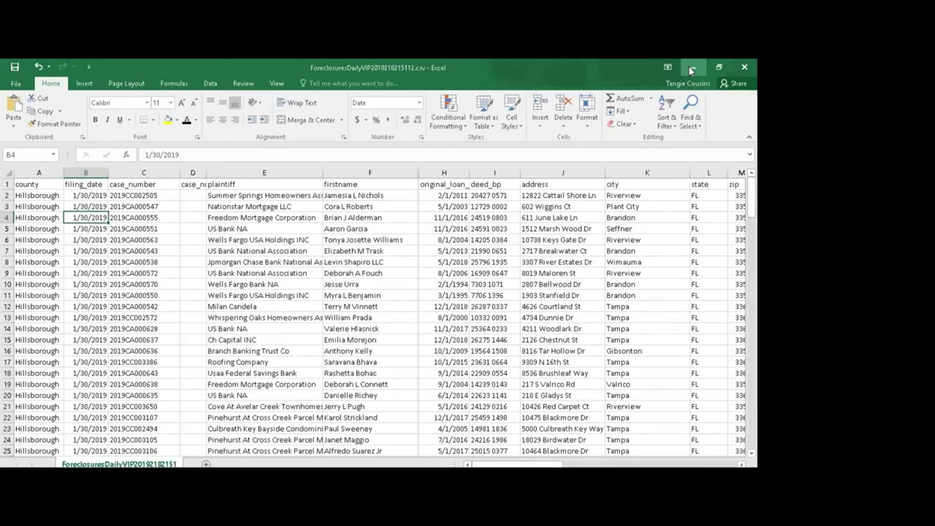
Step: Minimize the foreclosure CSV, switch to the Foreclosures Daily presentation in PowerPoint and start its slide show from the beginning
double_click(119, 69)
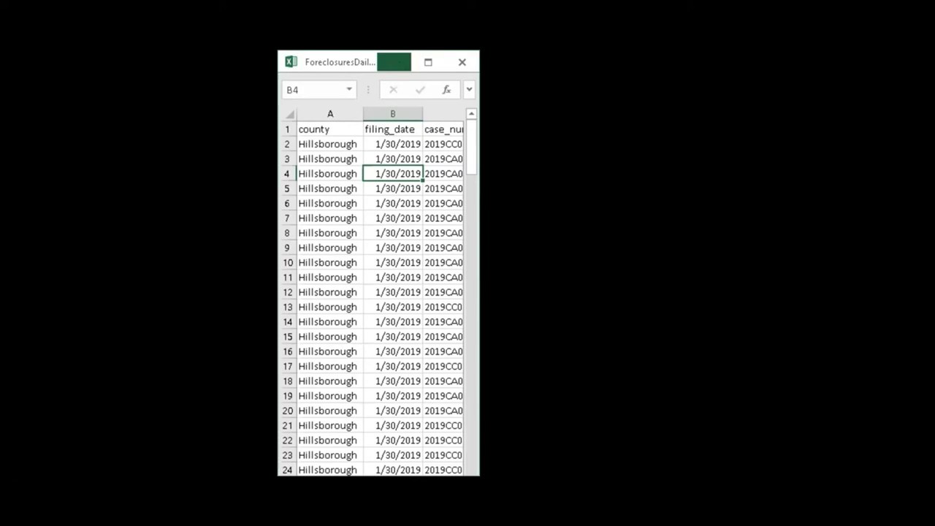
click(400, 66)
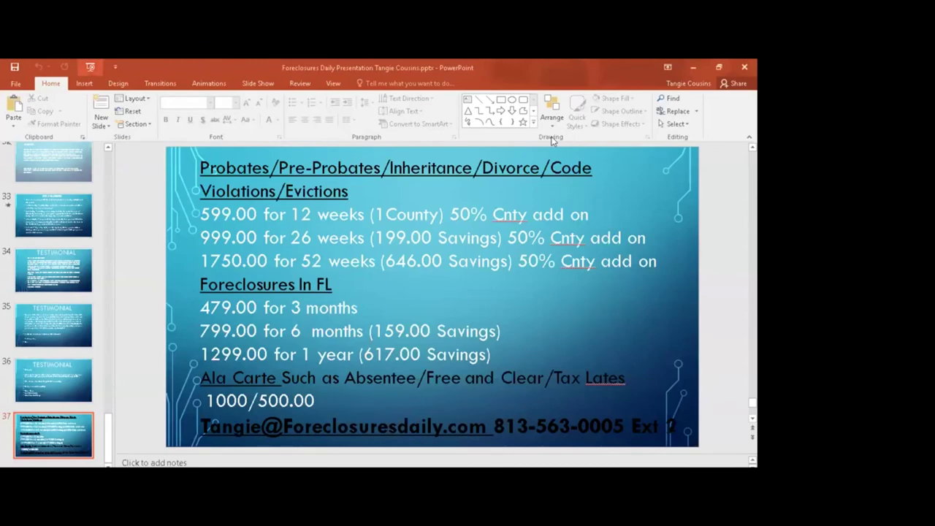
key(F5)
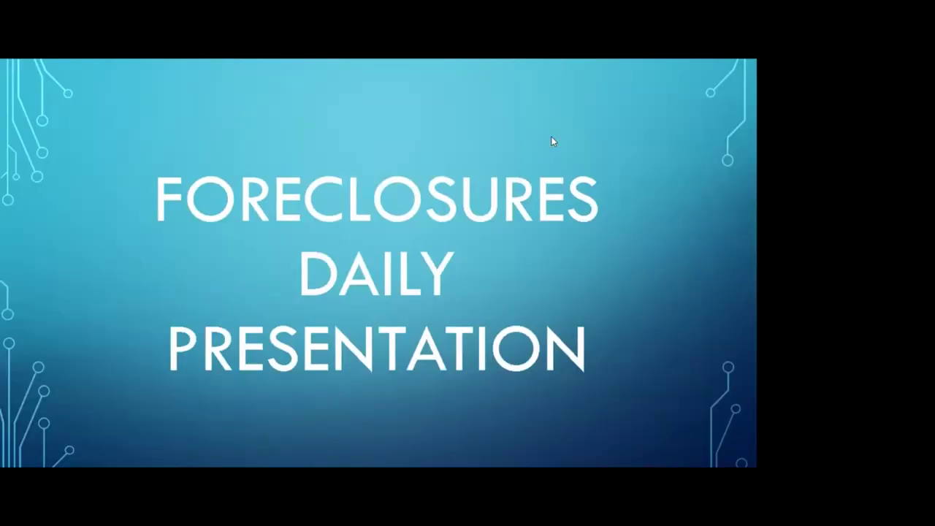